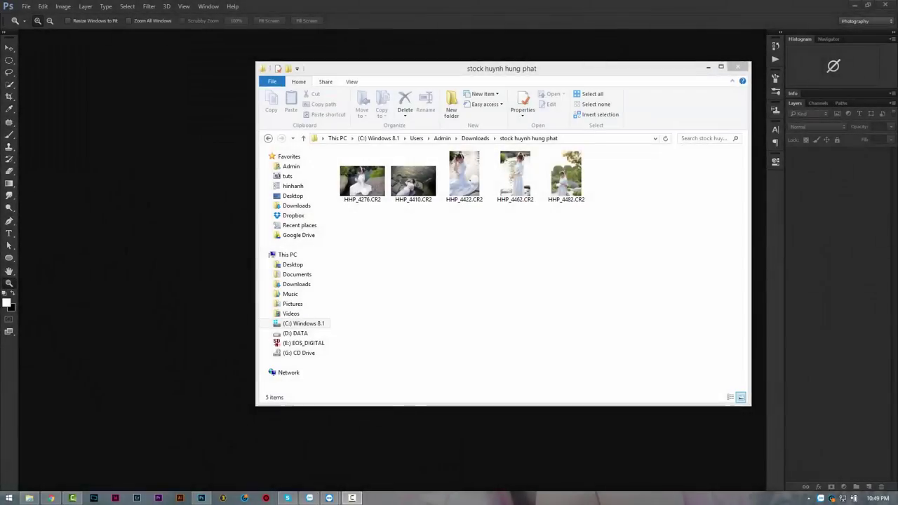
Load the raw photo HHP_4410.CR2 from Downloads\stock huynh hung phat into Camera Raw
{"action": "left_click", "coordinate": [360, 184]}
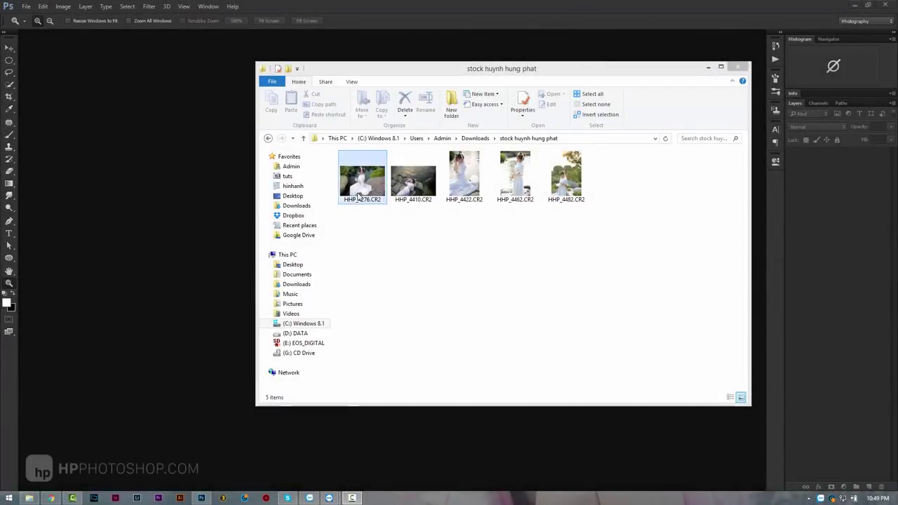
{"action": "left_click_drag", "start_coordinate": [477, 76], "coordinate": [488, 76]}
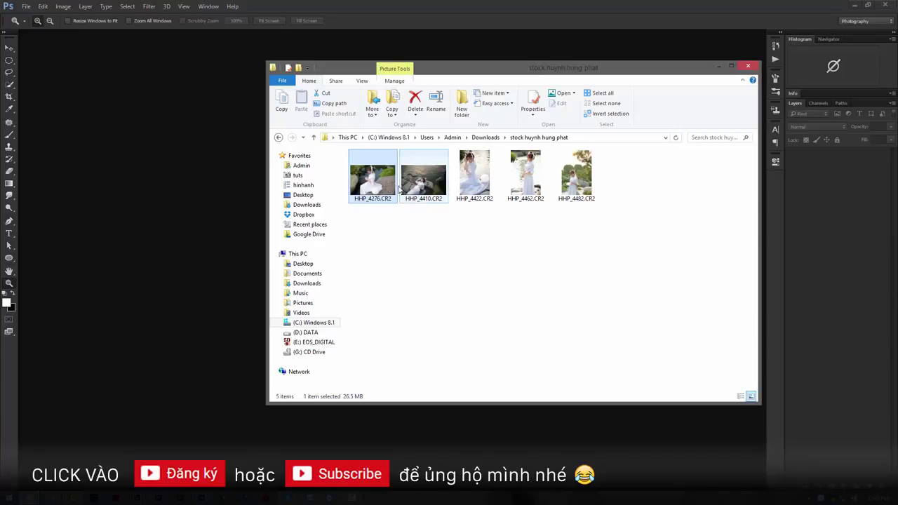
{"action": "left_click", "coordinate": [417, 254]}
{"action": "left_click", "coordinate": [420, 197]}
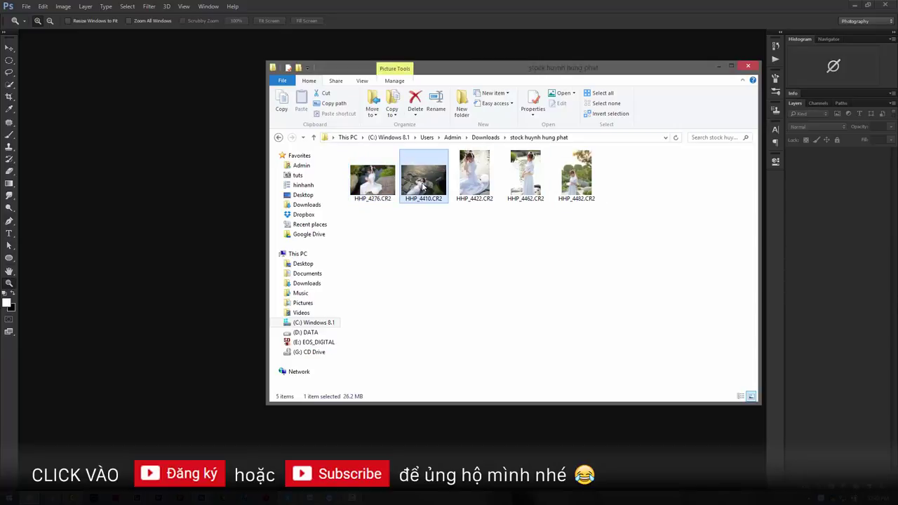
{"action": "left_click_drag", "start_coordinate": [423, 181], "coordinate": [460, 288]}
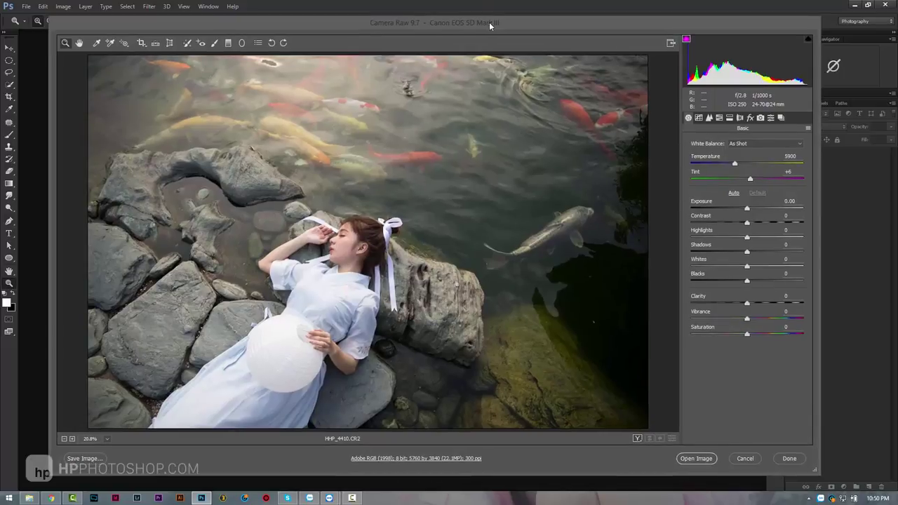
Set Camera Raw Exposure to +0.55 and Contrast to +12 in the Basic panel
{"action": "left_click_drag", "start_coordinate": [488, 26], "coordinate": [484, 22]}
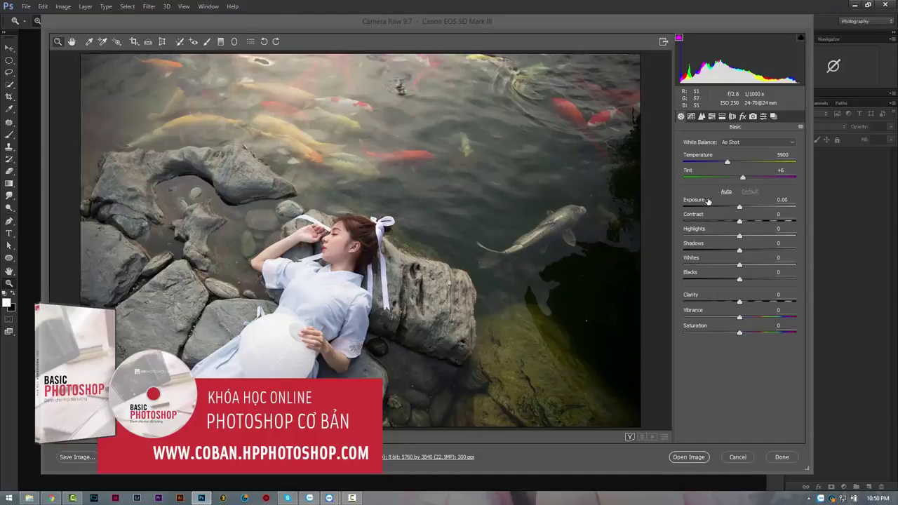
{"action": "left_click_drag", "start_coordinate": [741, 209], "coordinate": [746, 207]}
{"action": "key", "text": "Up"}
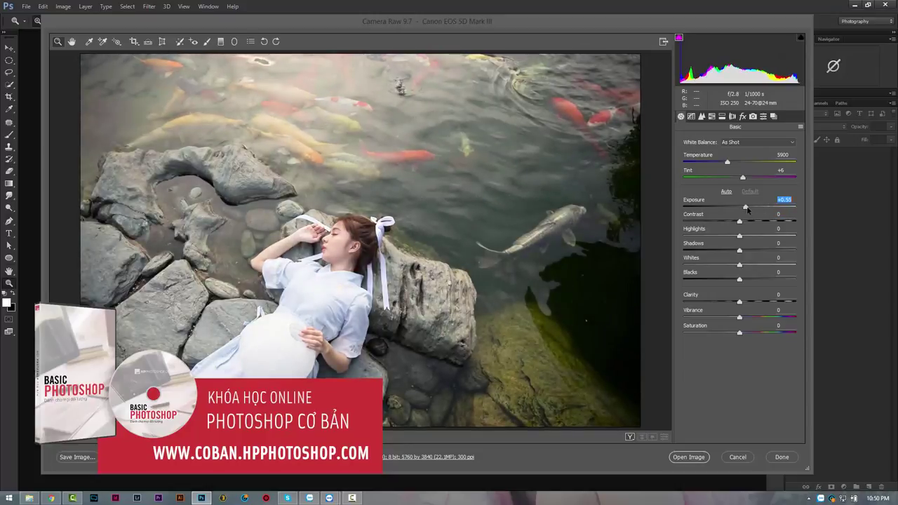
{"action": "left_click", "coordinate": [746, 222]}
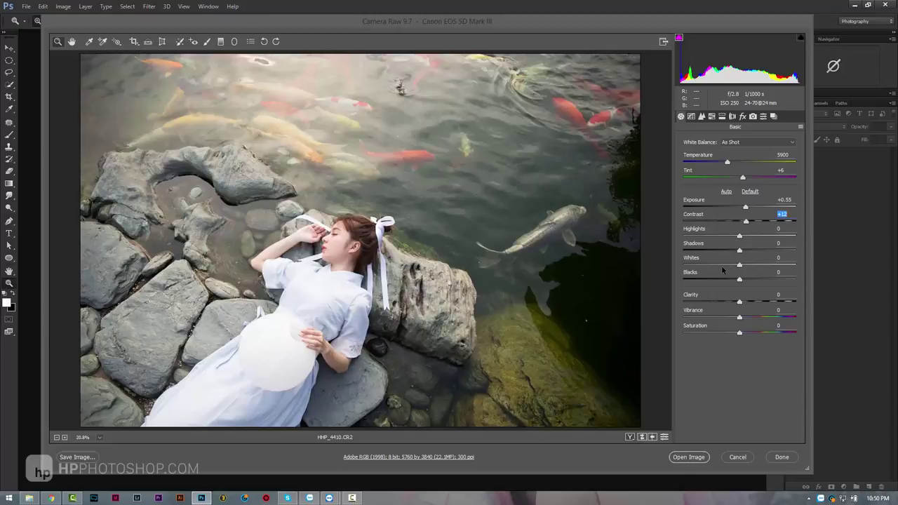
Pull Whites down to -85 and raise Highlights to +67
{"action": "left_click_drag", "start_coordinate": [720, 267], "coordinate": [692, 265]}
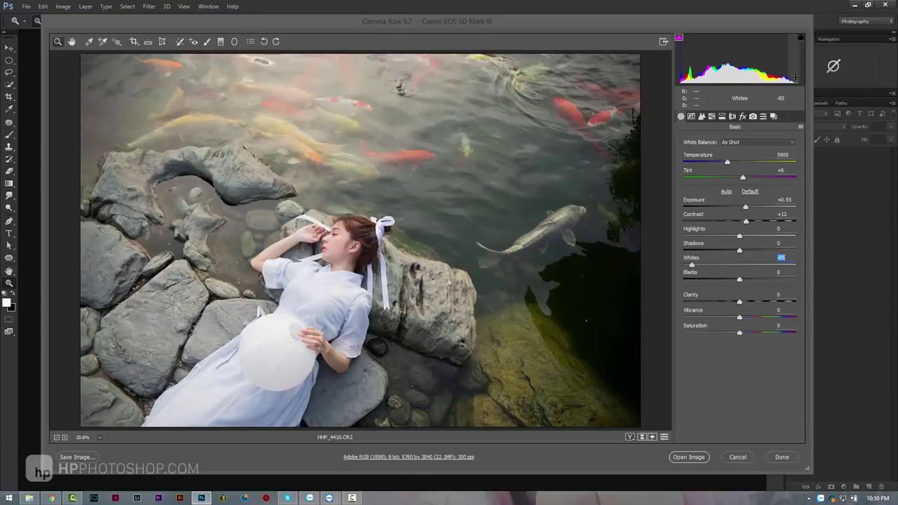
{"action": "left_click", "coordinate": [741, 238]}
{"action": "left_click_drag", "start_coordinate": [741, 239], "coordinate": [770, 236]}
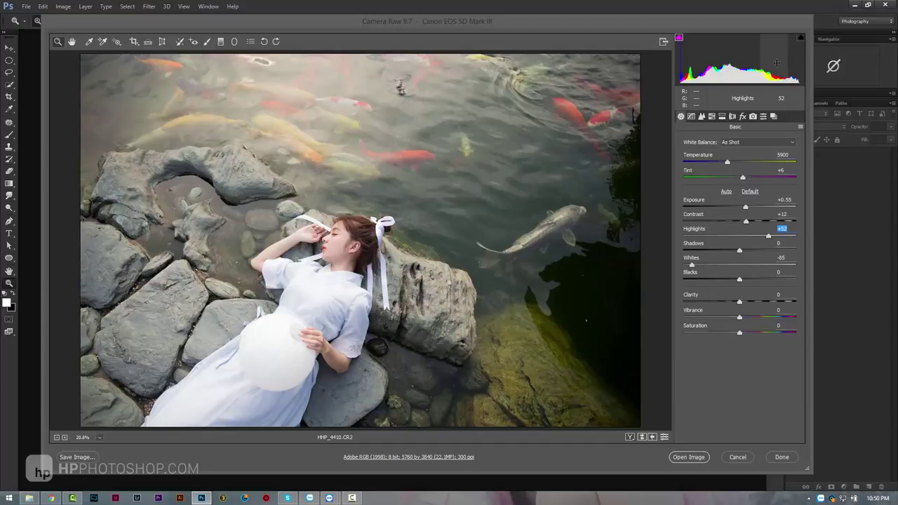
{"action": "left_click_drag", "start_coordinate": [769, 236], "coordinate": [779, 238]}
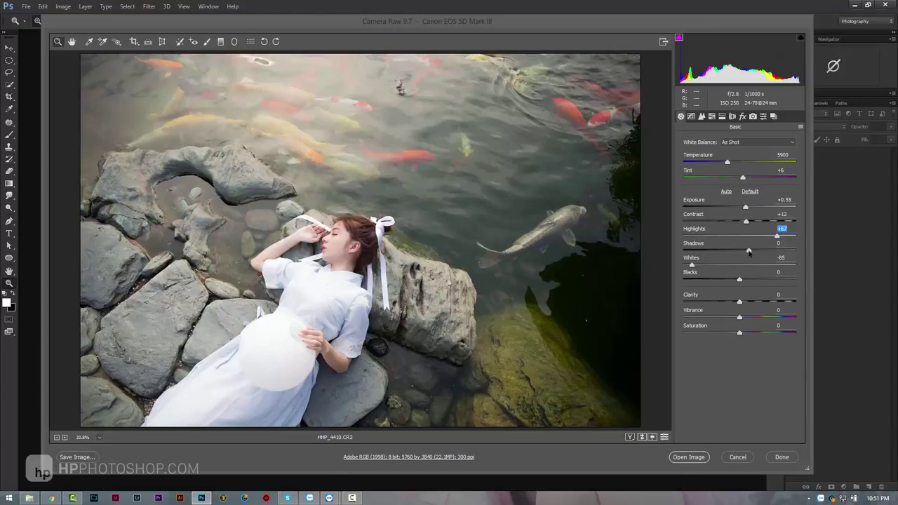
Set Shadows to +23, Blacks +12, Vibrance +14 and Clarity -14
{"action": "left_click_drag", "start_coordinate": [749, 252], "coordinate": [745, 252]}
{"action": "key", "text": "shift+Up"}
{"action": "key", "text": "shift+Up"}
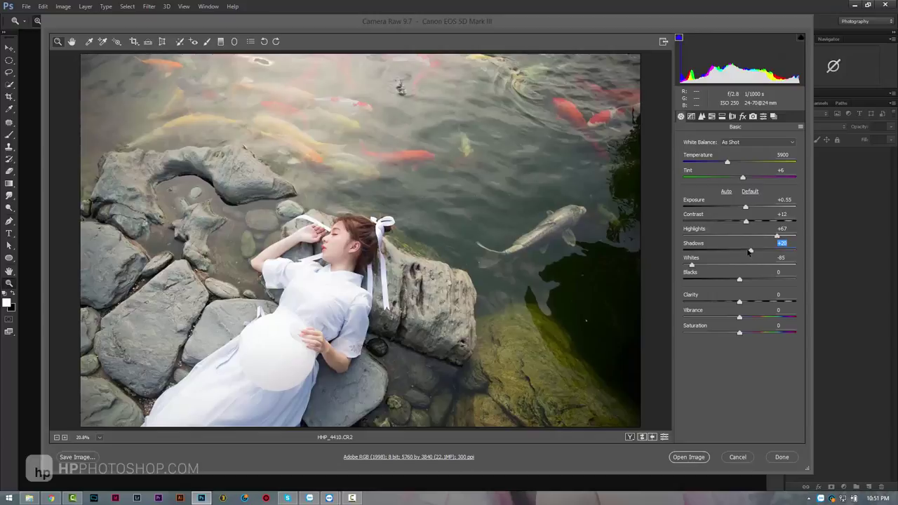
{"action": "left_click_drag", "start_coordinate": [752, 251], "coordinate": [749, 282]}
{"action": "mouse_move", "coordinate": [739, 317]}
{"action": "left_mouse_down"}
{"action": "mouse_move", "coordinate": [747, 317]}
{"action": "mouse_move", "coordinate": [733, 304]}
{"action": "left_mouse_up"}
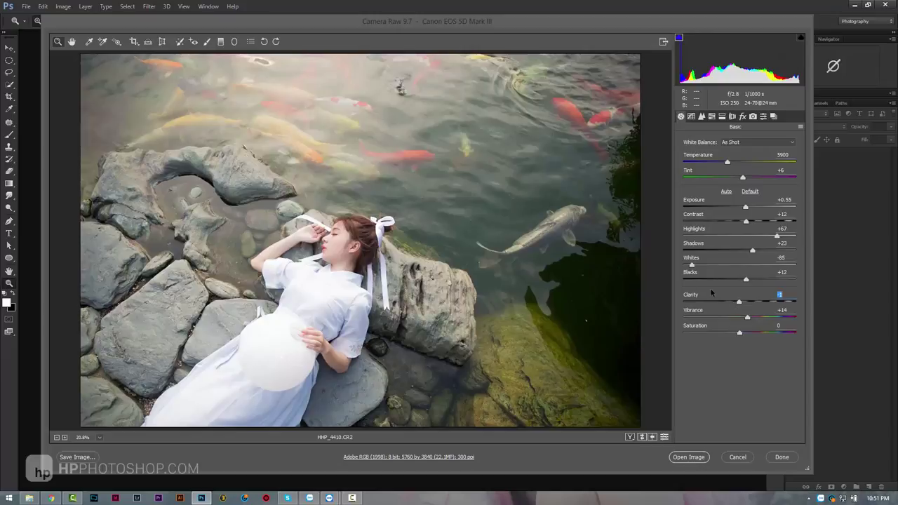
{"action": "left_click_drag", "start_coordinate": [743, 302], "coordinate": [736, 307]}
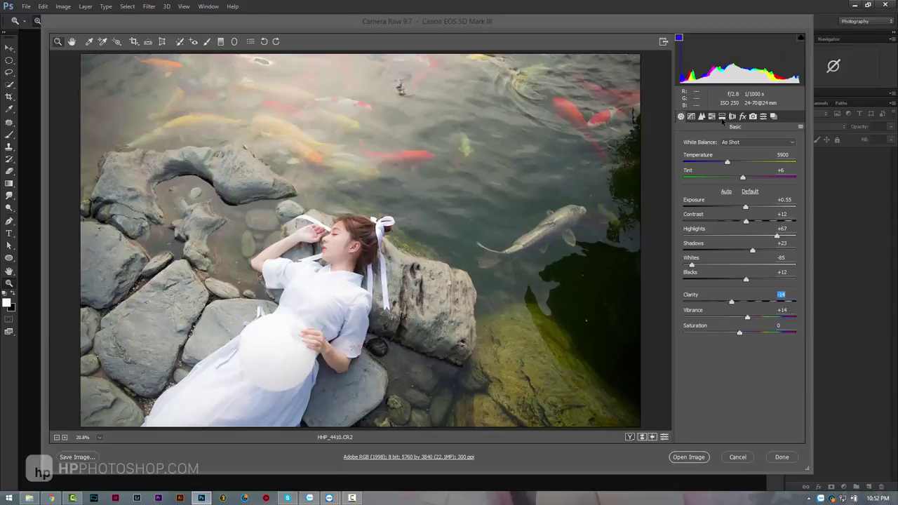
Enable chromatic aberration removal and set sharpening Amount 48 with Masking 97
{"action": "left_click", "coordinate": [733, 117]}
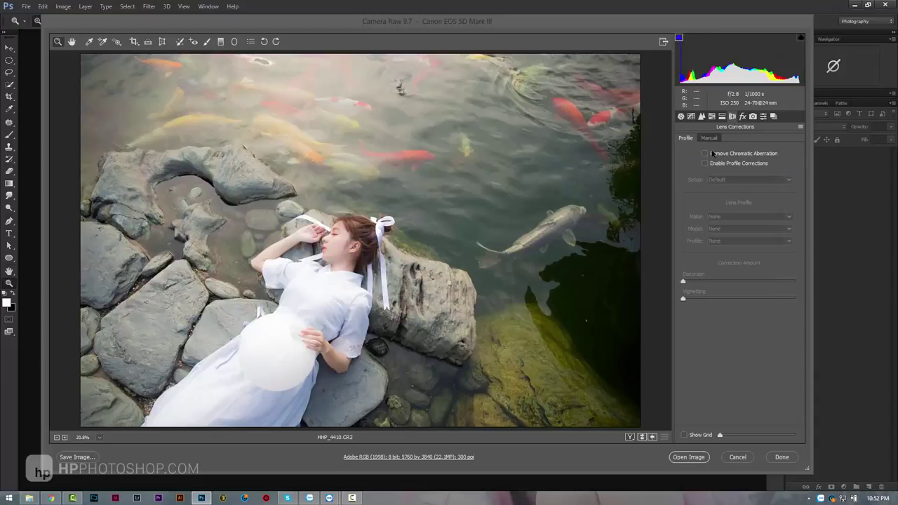
{"action": "left_click", "coordinate": [716, 154]}
{"action": "left_click", "coordinate": [702, 117]}
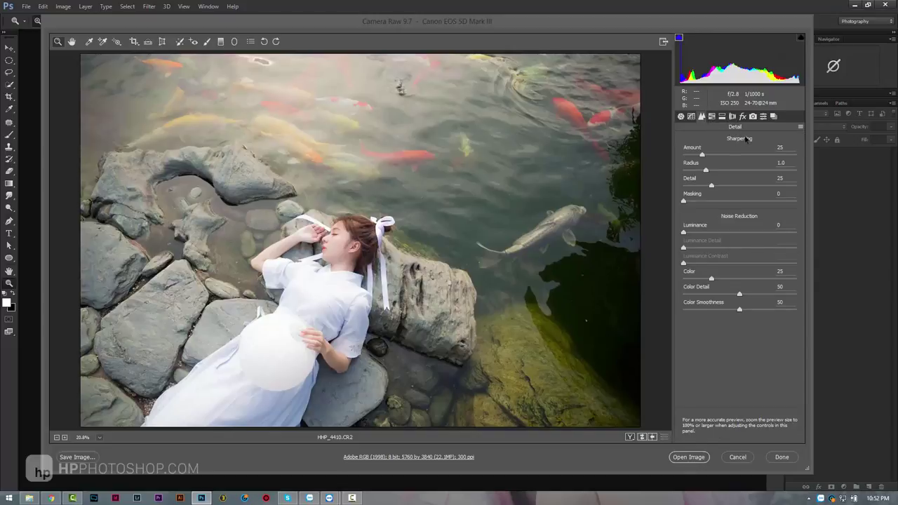
{"action": "left_click_drag", "start_coordinate": [701, 154], "coordinate": [719, 155]}
{"action": "left_click", "coordinate": [791, 202]}
{"action": "left_click", "coordinate": [719, 155]}
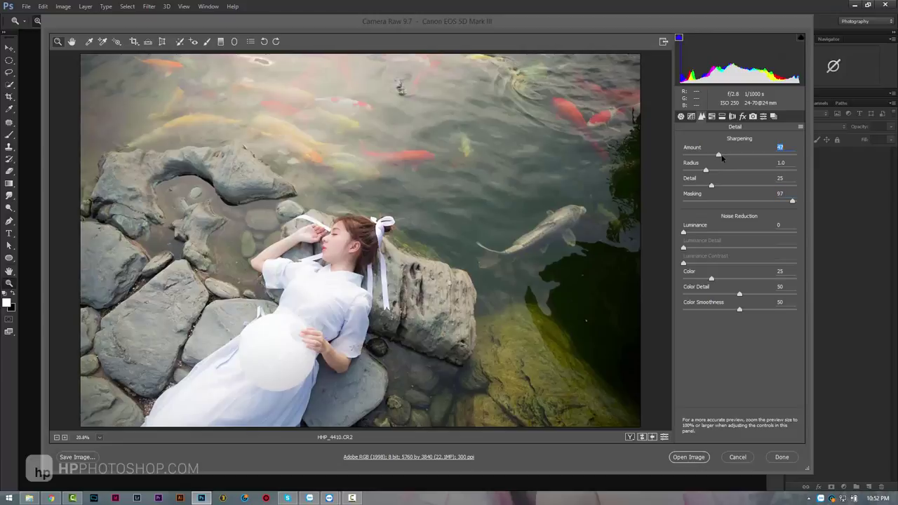
Set Luminance noise reduction to 30 and open the image in Photoshop
{"action": "left_click", "coordinate": [711, 233]}
{"action": "left_click_drag", "start_coordinate": [711, 233], "coordinate": [717, 232]}
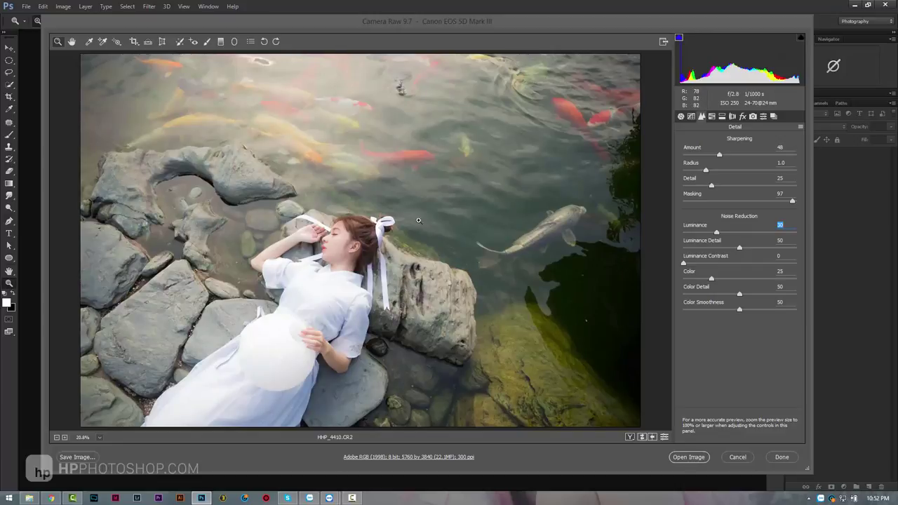
{"action": "left_click", "coordinate": [689, 457]}
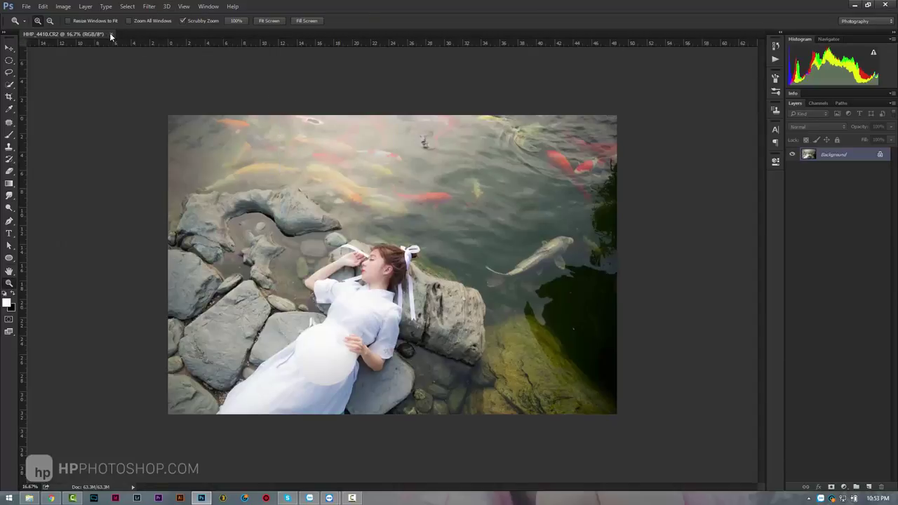
Close the document without saving and bring HHP_4410.CR2 back into Camera Raw
{"action": "left_click", "coordinate": [111, 34]}
{"action": "left_click", "coordinate": [450, 189]}
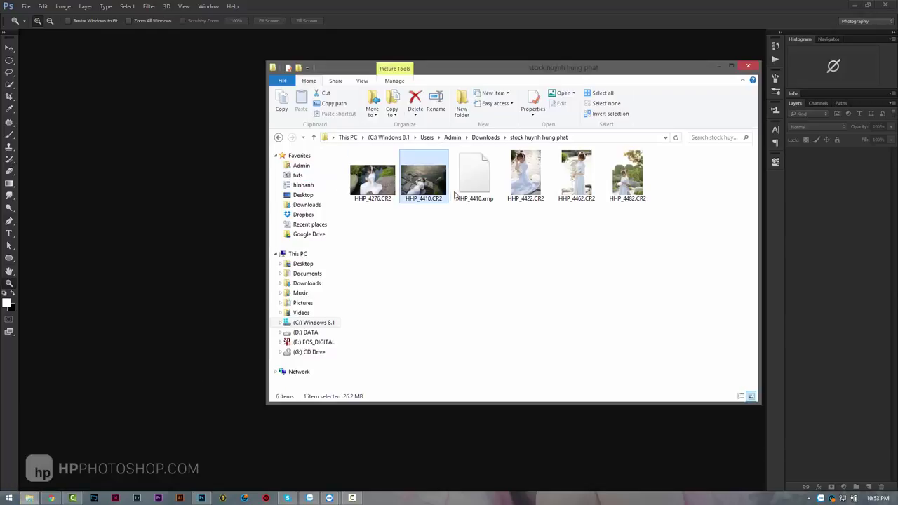
{"action": "left_click", "coordinate": [455, 195]}
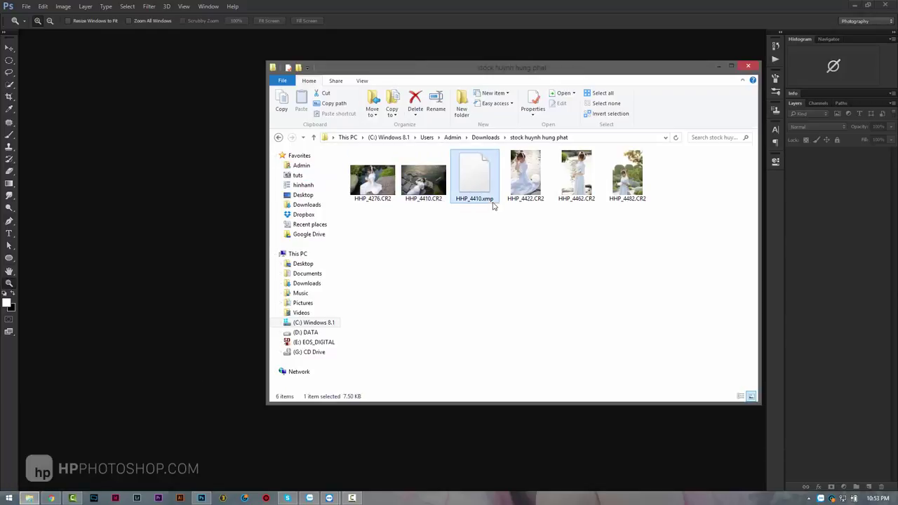
{"action": "left_click_drag", "start_coordinate": [424, 179], "coordinate": [160, 273]}
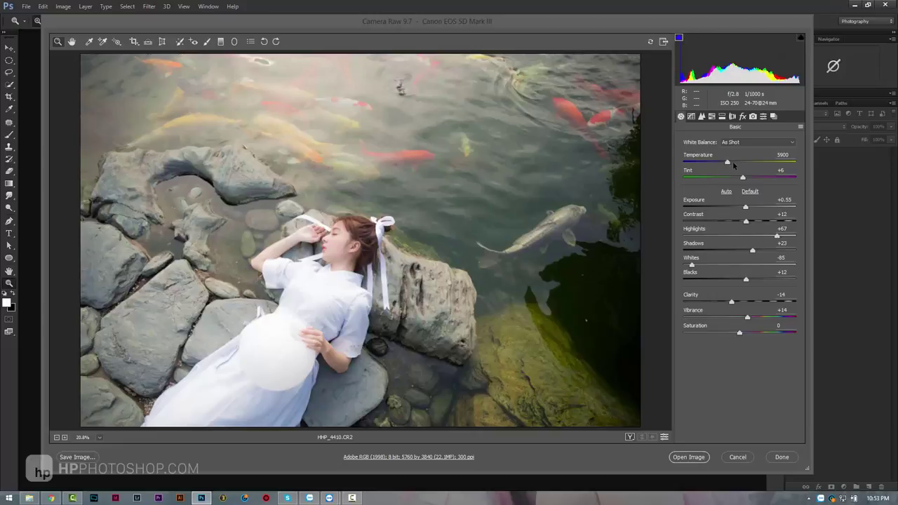
Set the white balance Temperature to 6200 and open the image in Photoshop
{"action": "left_click", "coordinate": [734, 163]}
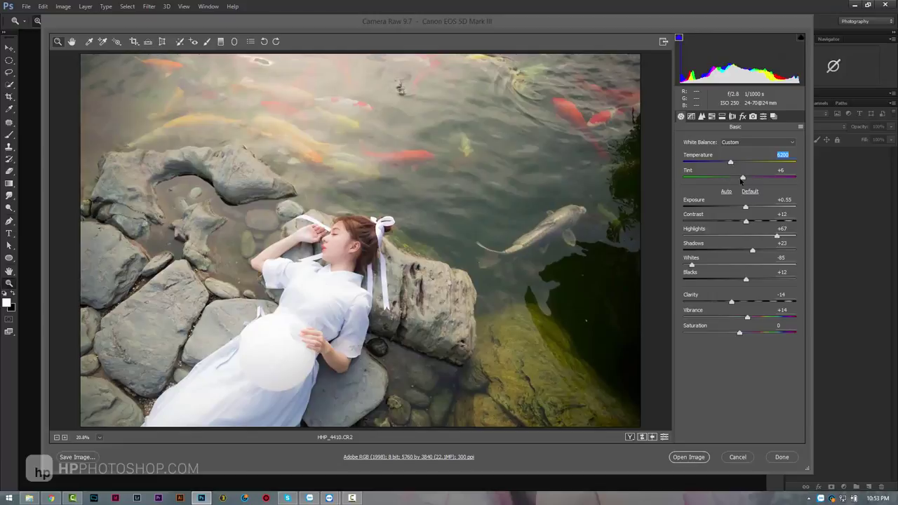
{"action": "key", "text": "Tab"}
{"action": "left_click", "coordinate": [706, 459]}
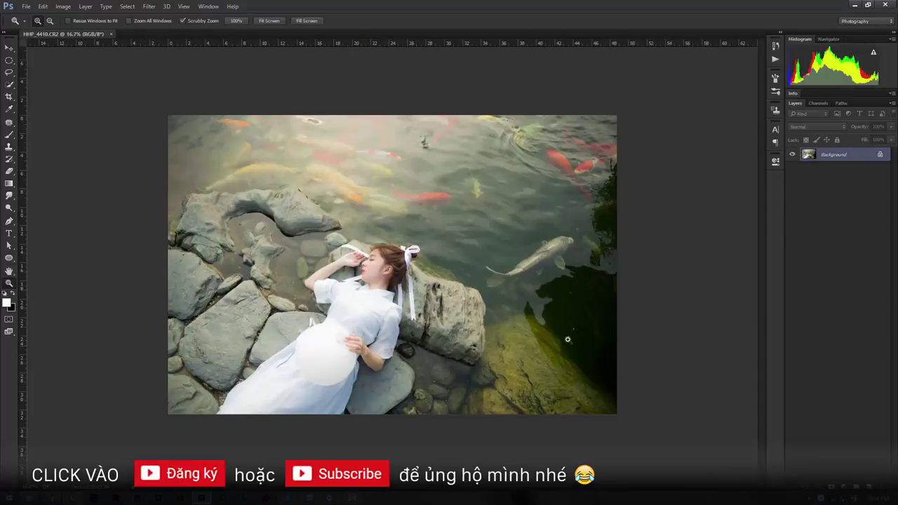
Patch out the small specks in the dark water near the rocks
{"action": "mouse_move", "coordinate": [582, 327]}
{"action": "left_mouse_down"}
{"action": "mouse_move", "coordinate": [633, 340]}
{"action": "mouse_move", "coordinate": [617, 333]}
{"action": "left_mouse_up"}
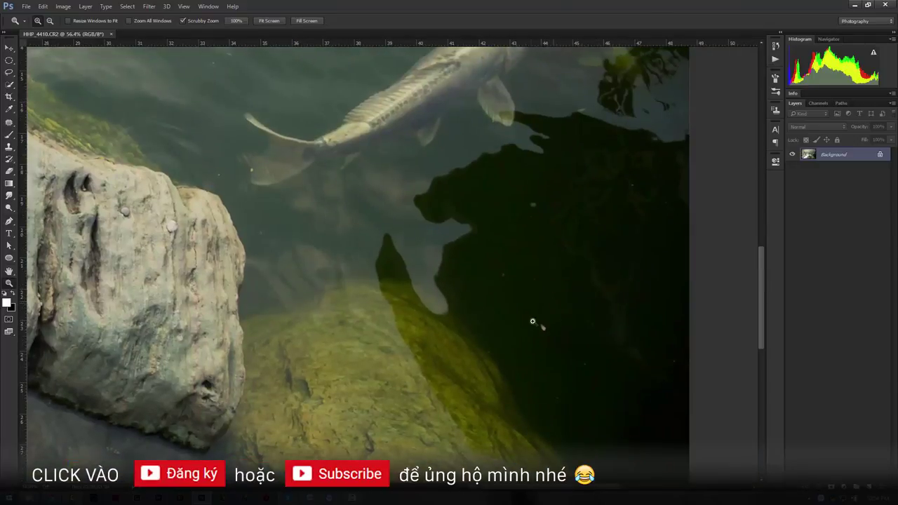
{"action": "left_click", "coordinate": [8, 121]}
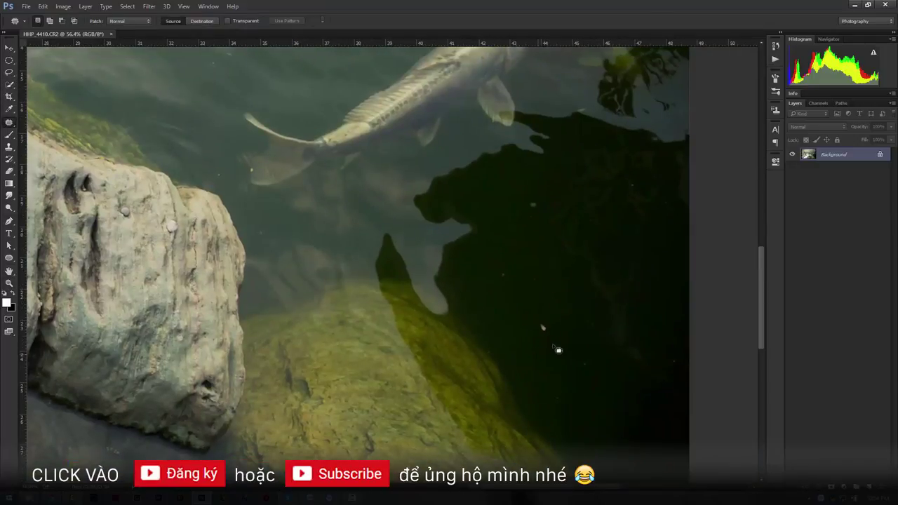
{"action": "left_click_drag", "start_coordinate": [541, 327], "coordinate": [541, 300]}
{"action": "key", "text": "ctrl+d"}
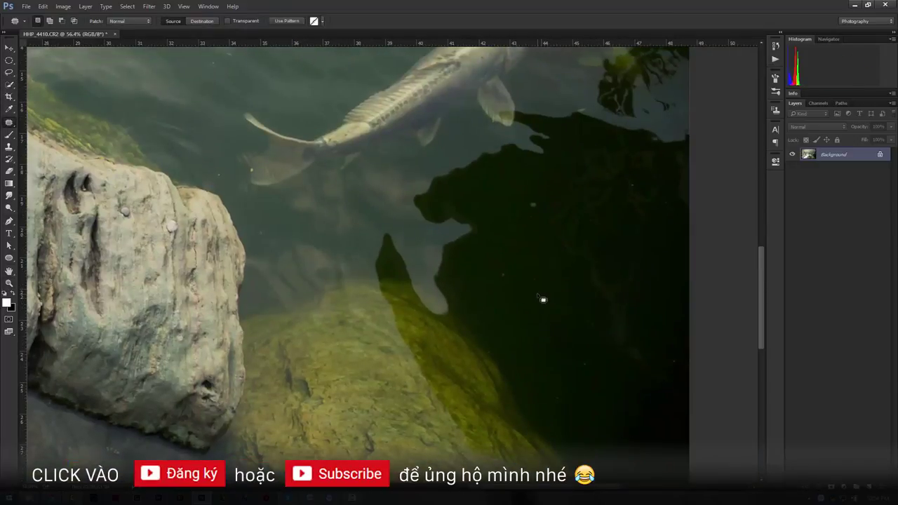
{"action": "right_click", "coordinate": [10, 124]}
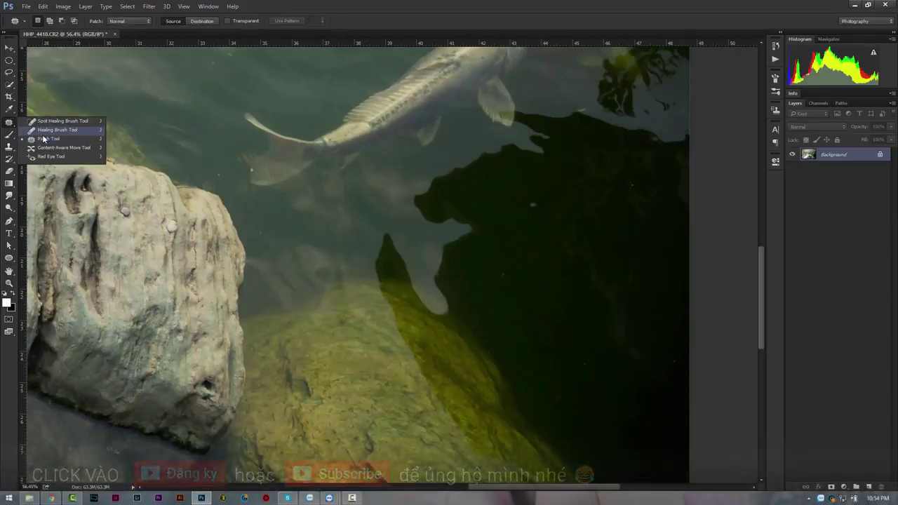
{"action": "left_click", "coordinate": [544, 205]}
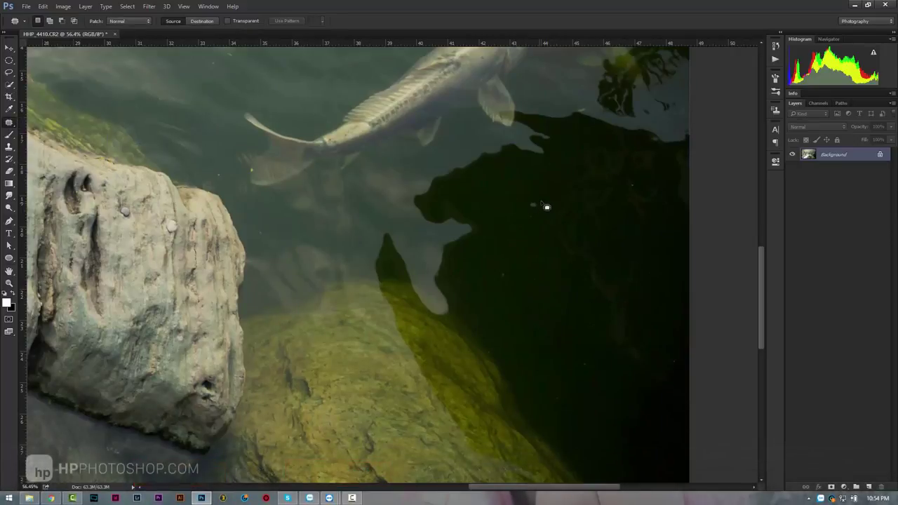
{"action": "mouse_move", "coordinate": [538, 199]}
{"action": "left_mouse_down"}
{"action": "mouse_move", "coordinate": [545, 219]}
{"action": "mouse_move", "coordinate": [532, 226]}
{"action": "left_mouse_up"}
{"action": "left_click_drag", "start_coordinate": [534, 211], "coordinate": [509, 199]}
{"action": "key", "text": "ctrl+d"}
Navigate to the girl's face and zoom in on her cheek to 232%
{"action": "left_click_drag", "start_coordinate": [313, 107], "coordinate": [506, 428]}
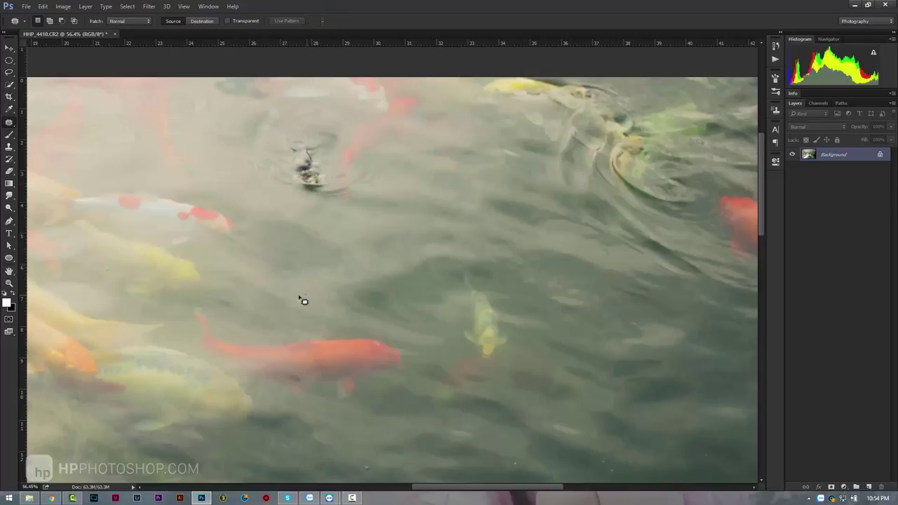
{"action": "left_click_drag", "start_coordinate": [301, 295], "coordinate": [639, 299]}
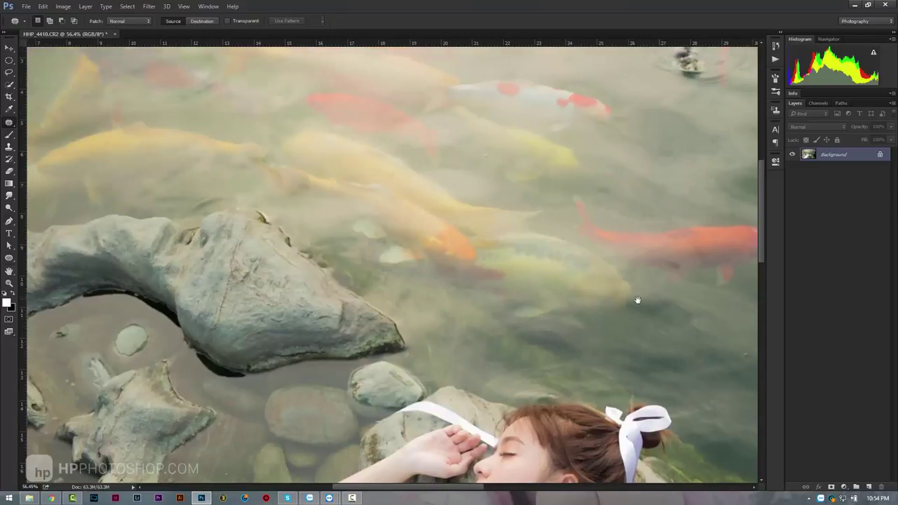
{"action": "left_click_drag", "start_coordinate": [244, 301], "coordinate": [475, 411]}
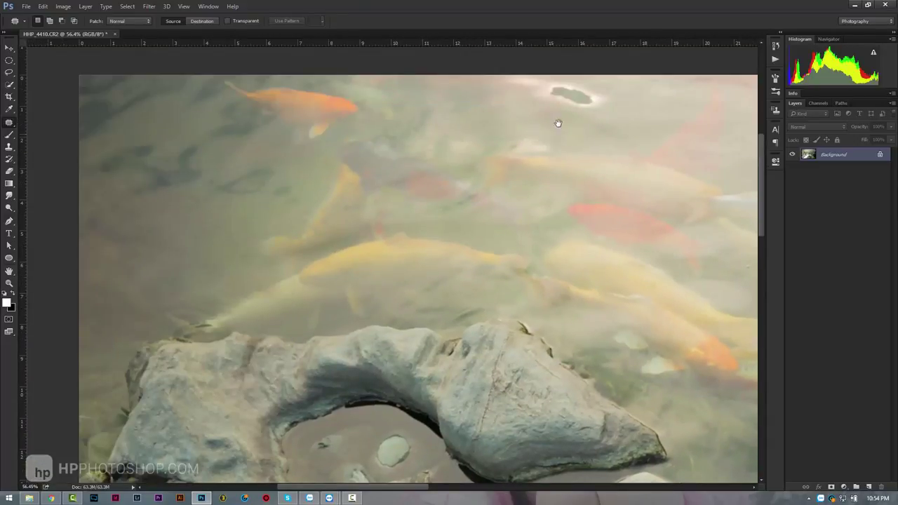
{"action": "left_click_drag", "start_coordinate": [359, 389], "coordinate": [370, 153]}
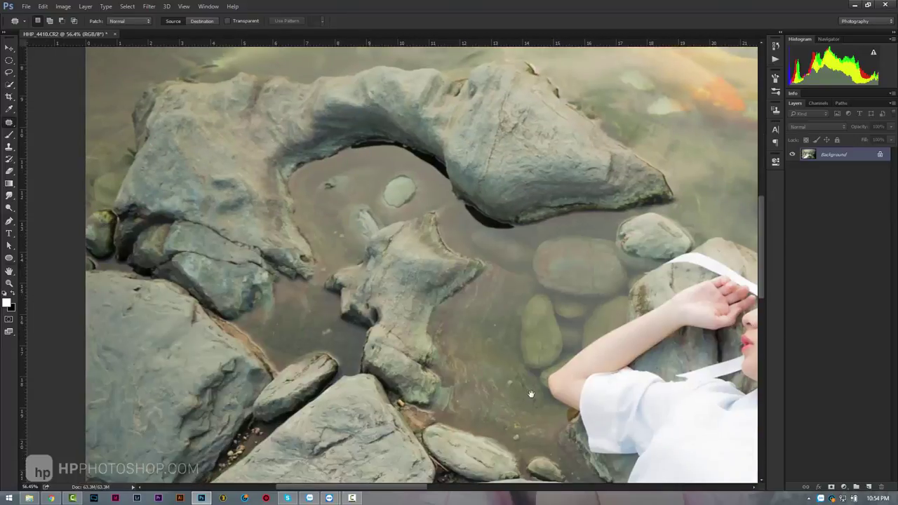
{"action": "left_click_drag", "start_coordinate": [531, 393], "coordinate": [524, 177]}
{"action": "left_click_drag", "start_coordinate": [424, 410], "coordinate": [471, 171]}
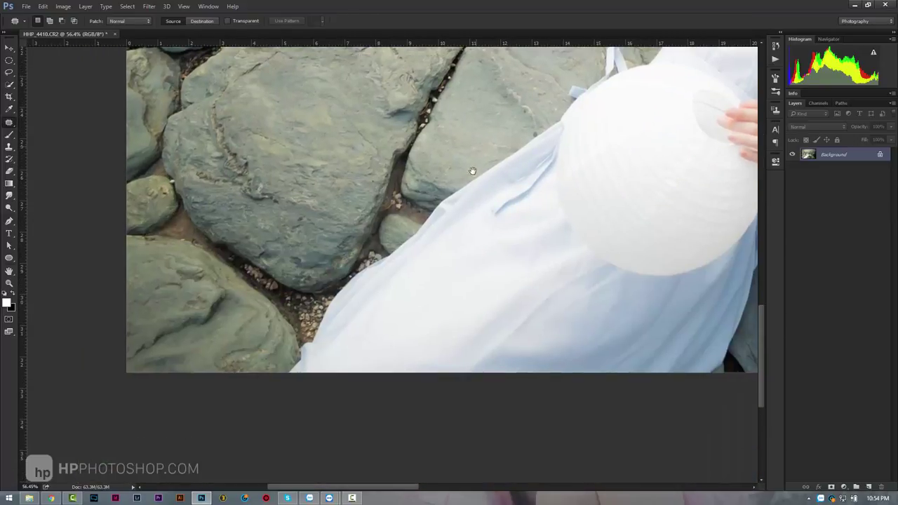
{"action": "left_click_drag", "start_coordinate": [383, 207], "coordinate": [226, 356]}
{"action": "left_click_drag", "start_coordinate": [491, 211], "coordinate": [281, 295]}
{"action": "left_click_drag", "start_coordinate": [456, 175], "coordinate": [396, 256]}
{"action": "left_click_drag", "start_coordinate": [421, 210], "coordinate": [475, 284]}
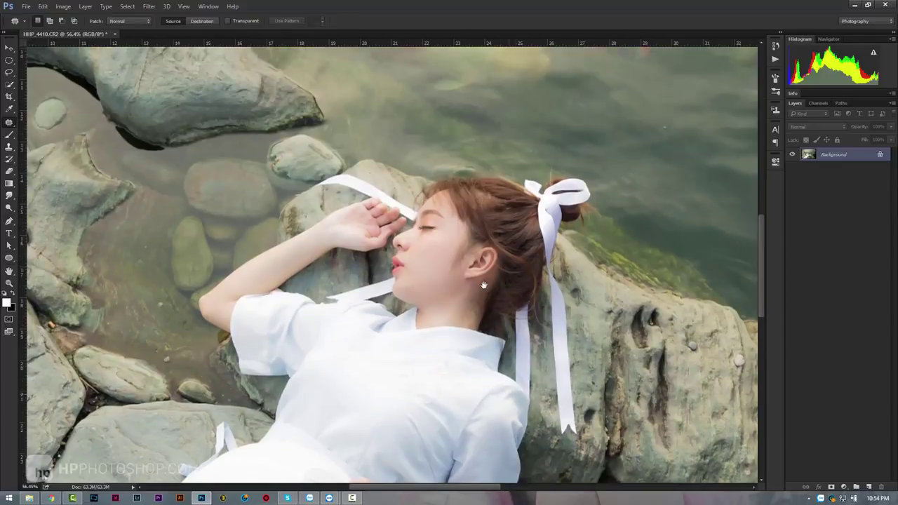
{"action": "key", "text": "z"}
{"action": "left_click_drag", "start_coordinate": [438, 254], "coordinate": [464, 252]}
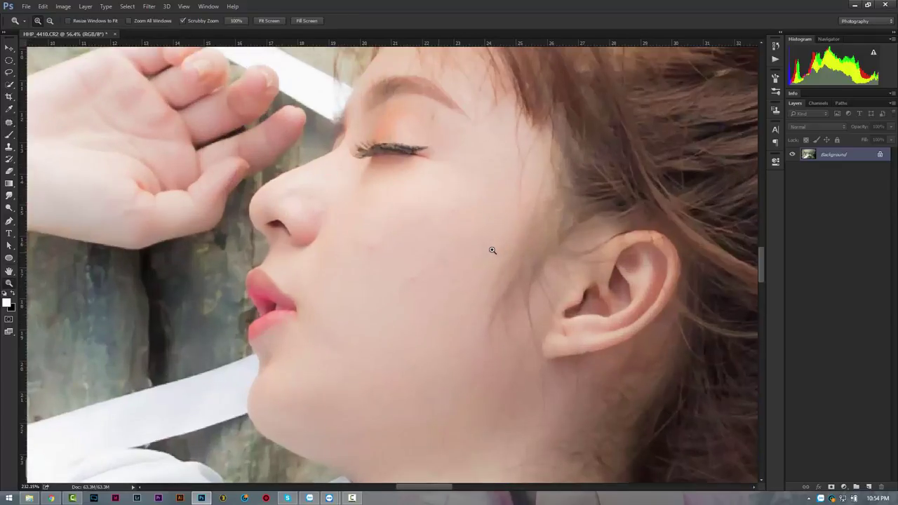
Patch the cheek blemishes beside the nose with clean skin, then zoom out
{"action": "key", "text": "j"}
{"action": "left_click_drag", "start_coordinate": [365, 237], "coordinate": [366, 249]}
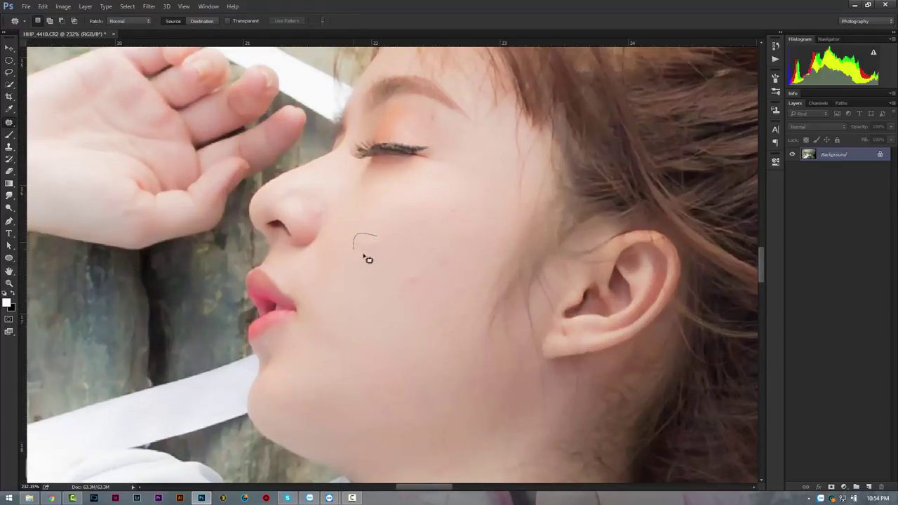
{"action": "mouse_move", "coordinate": [423, 294]}
{"action": "left_mouse_down"}
{"action": "mouse_move", "coordinate": [416, 246]}
{"action": "mouse_move", "coordinate": [461, 263]}
{"action": "mouse_move", "coordinate": [385, 273]}
{"action": "left_mouse_up"}
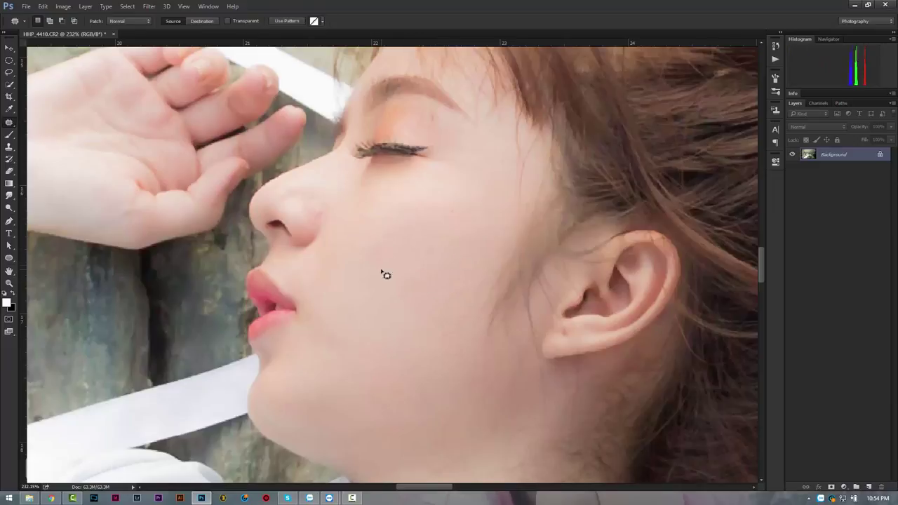
{"action": "mouse_move", "coordinate": [331, 209]}
{"action": "left_mouse_down"}
{"action": "mouse_move", "coordinate": [322, 222]}
{"action": "mouse_move", "coordinate": [304, 190]}
{"action": "mouse_move", "coordinate": [302, 200]}
{"action": "left_mouse_up"}
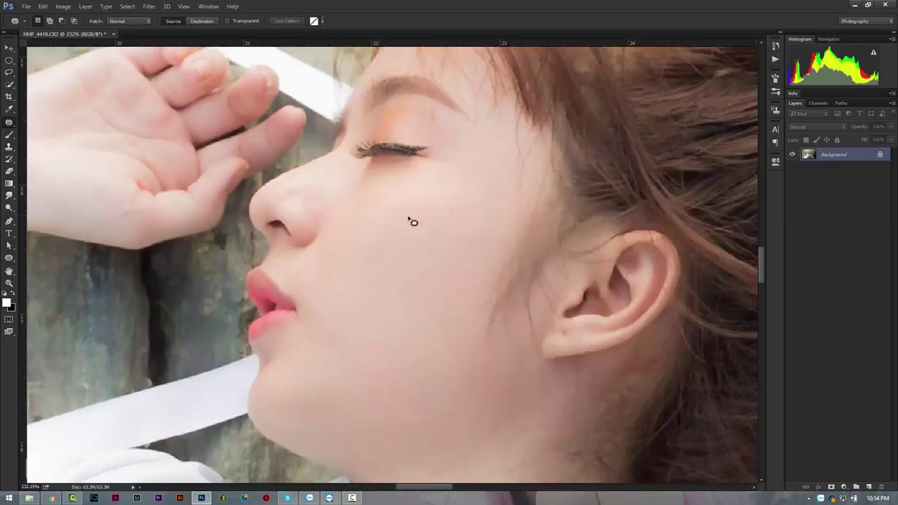
{"action": "mouse_move", "coordinate": [475, 219]}
{"action": "left_mouse_down"}
{"action": "mouse_move", "coordinate": [459, 233]}
{"action": "mouse_move", "coordinate": [414, 232]}
{"action": "left_mouse_up"}
{"action": "key", "text": "z"}
{"action": "mouse_move", "coordinate": [421, 257]}
{"action": "left_mouse_down"}
{"action": "mouse_move", "coordinate": [385, 269]}
{"action": "mouse_move", "coordinate": [294, 260]}
{"action": "left_mouse_up"}
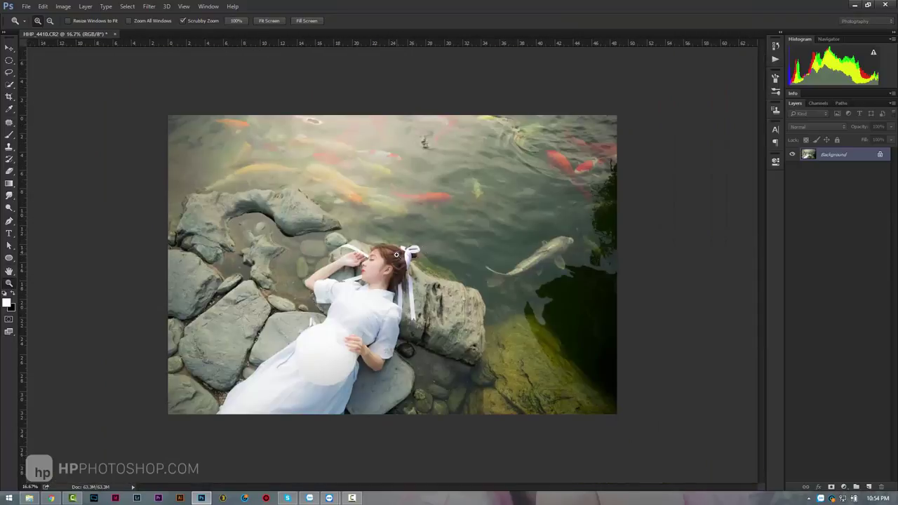
Add a Gradient Map adjustment layer starting from the black-to-white Platinum preset
{"action": "left_click", "coordinate": [403, 256]}
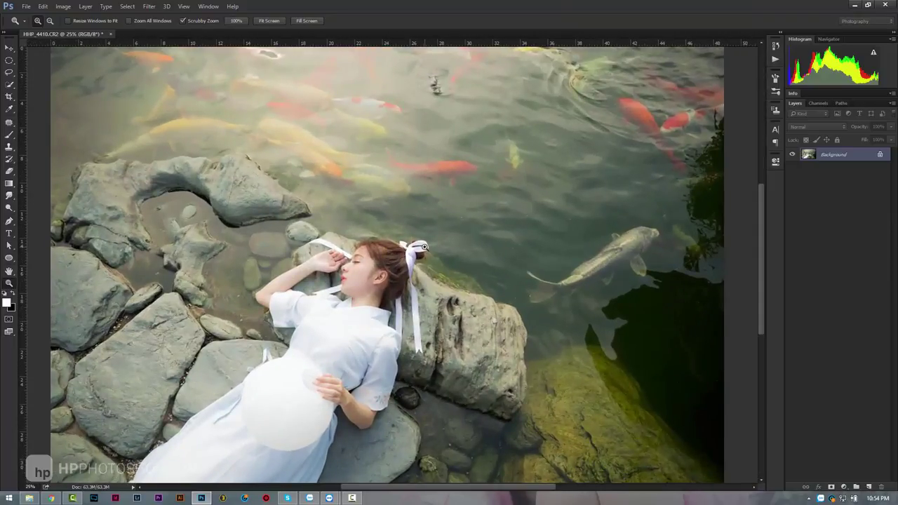
{"action": "left_click", "coordinate": [424, 247], "text": "alt"}
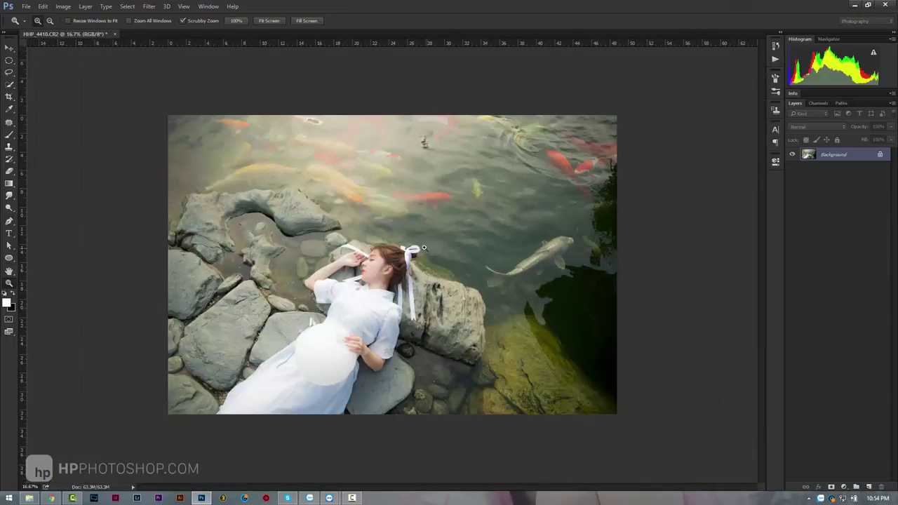
{"action": "left_click", "coordinate": [844, 487]}
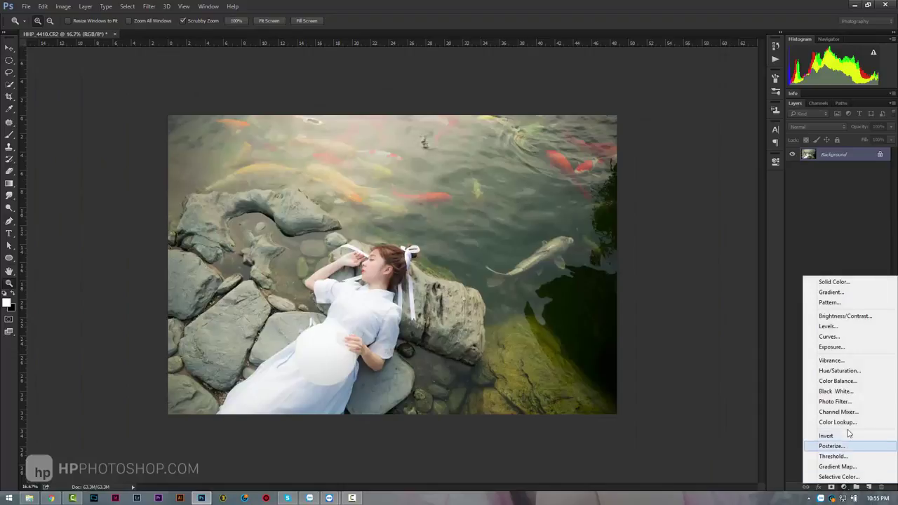
{"action": "left_click", "coordinate": [848, 467]}
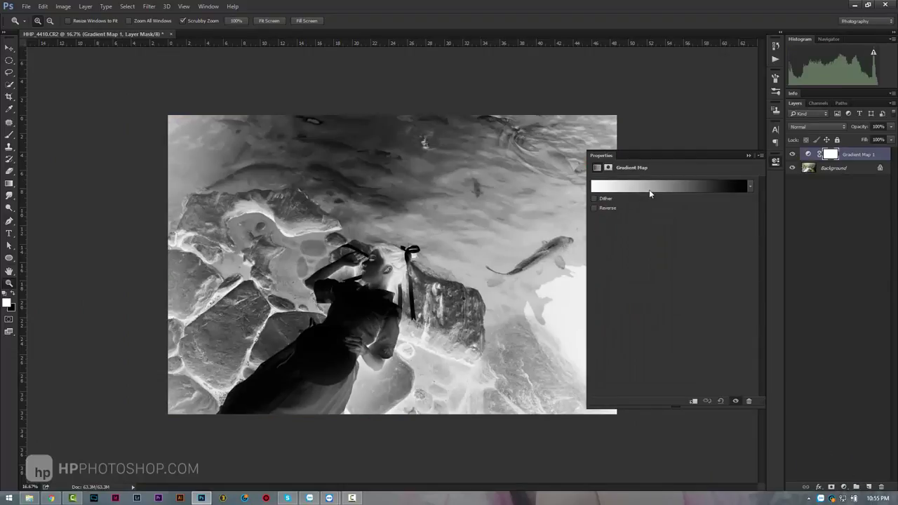
{"action": "left_click", "coordinate": [651, 187]}
{"action": "left_click", "coordinate": [630, 172]}
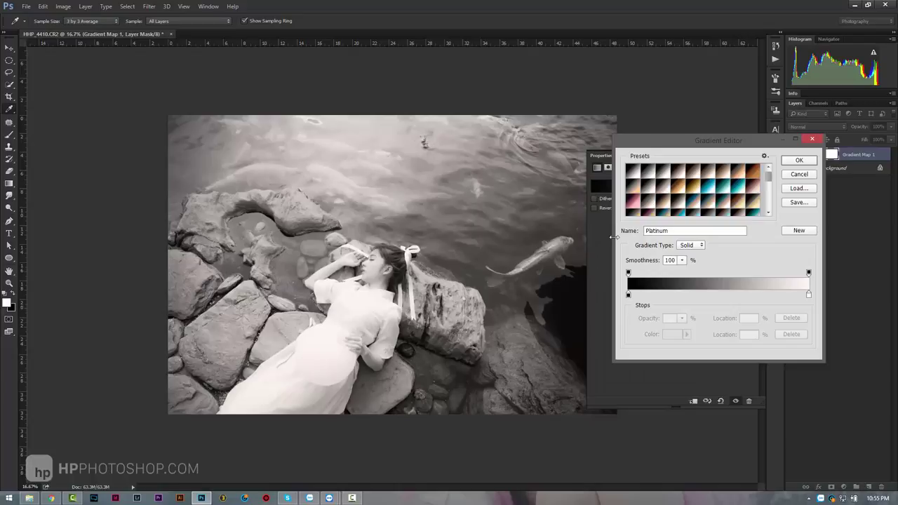
Set the gradient's shadow stop to a dark green
{"action": "left_click", "coordinate": [629, 294]}
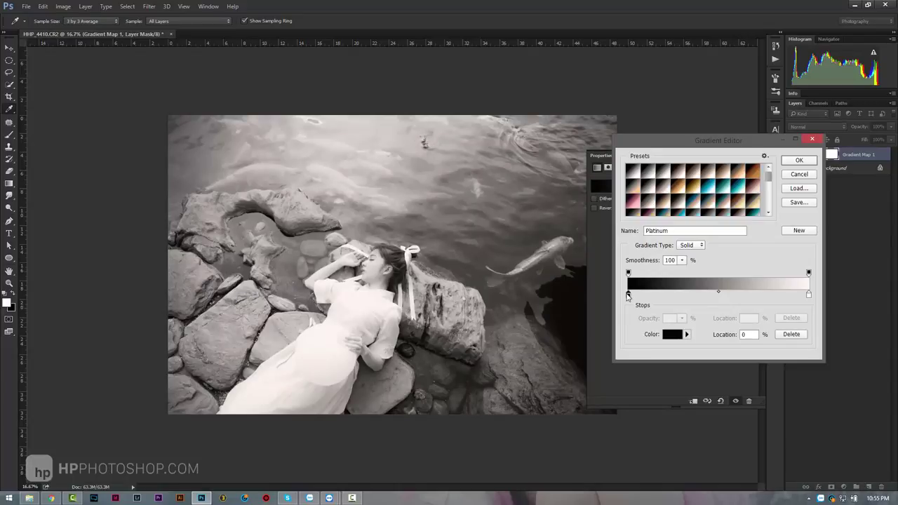
{"action": "left_click", "coordinate": [672, 334]}
{"action": "left_click", "coordinate": [734, 273]}
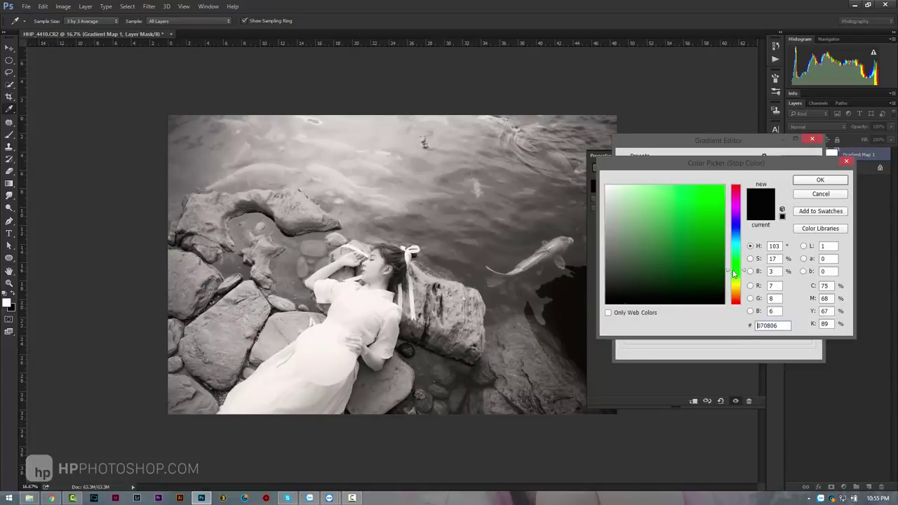
{"action": "left_click", "coordinate": [707, 275]}
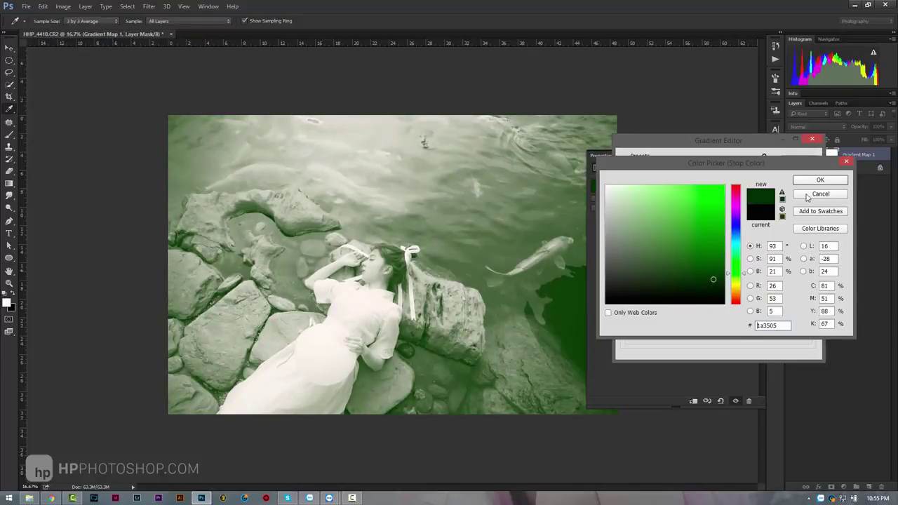
{"action": "left_click", "coordinate": [819, 183]}
Set the highlight stop to a warm cream and accept the gradient
{"action": "left_click", "coordinate": [809, 294]}
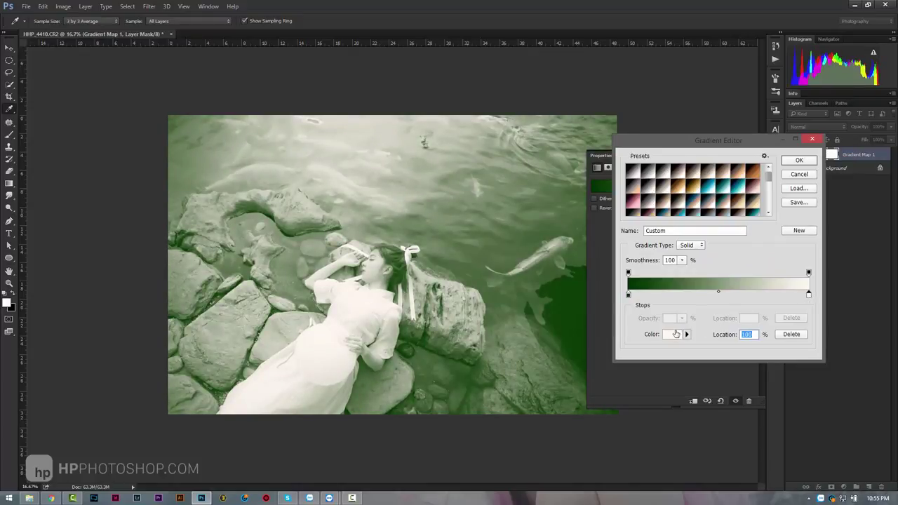
{"action": "left_click", "coordinate": [673, 334]}
{"action": "left_click", "coordinate": [835, 192]}
{"action": "left_click", "coordinate": [673, 337]}
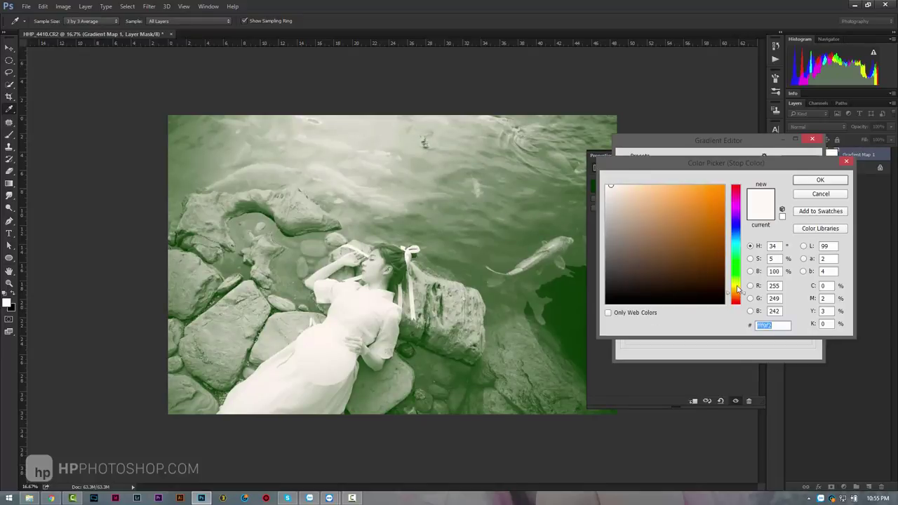
{"action": "left_click_drag", "start_coordinate": [739, 290], "coordinate": [738, 286]}
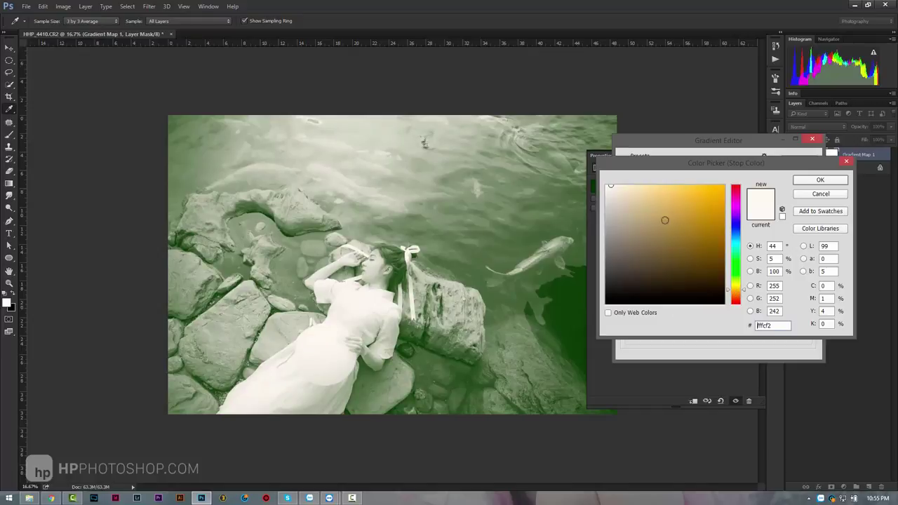
{"action": "left_click", "coordinate": [623, 186]}
{"action": "left_click", "coordinate": [820, 180]}
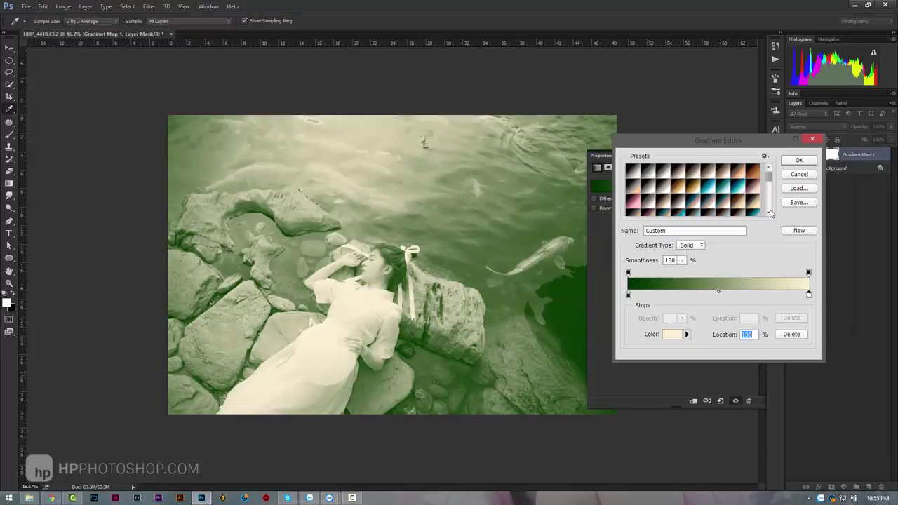
{"action": "left_click", "coordinate": [799, 163]}
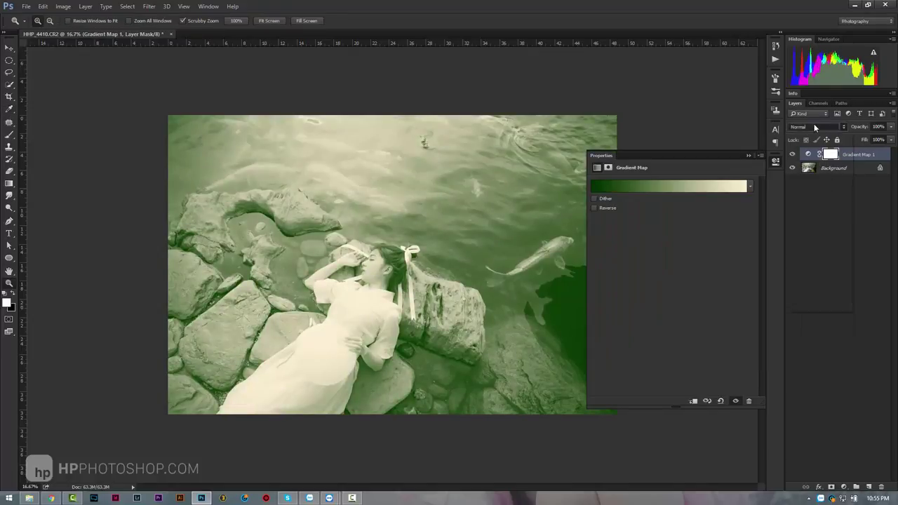
Set the Gradient Map layer to Soft Light blending at 26% opacity
{"action": "left_click", "coordinate": [814, 126]}
{"action": "left_click", "coordinate": [812, 224]}
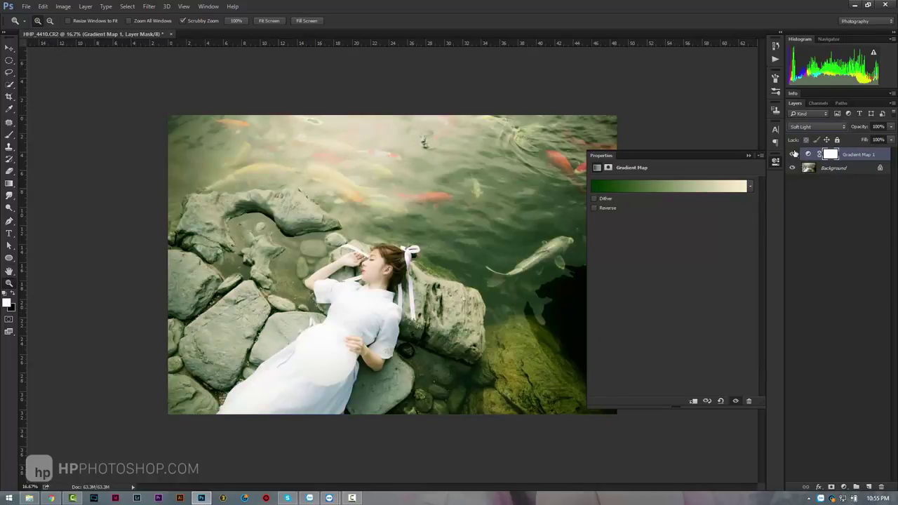
{"action": "left_click", "coordinate": [793, 154]}
{"action": "left_click", "coordinate": [748, 157]}
{"action": "left_click_drag", "start_coordinate": [865, 131], "coordinate": [833, 137]}
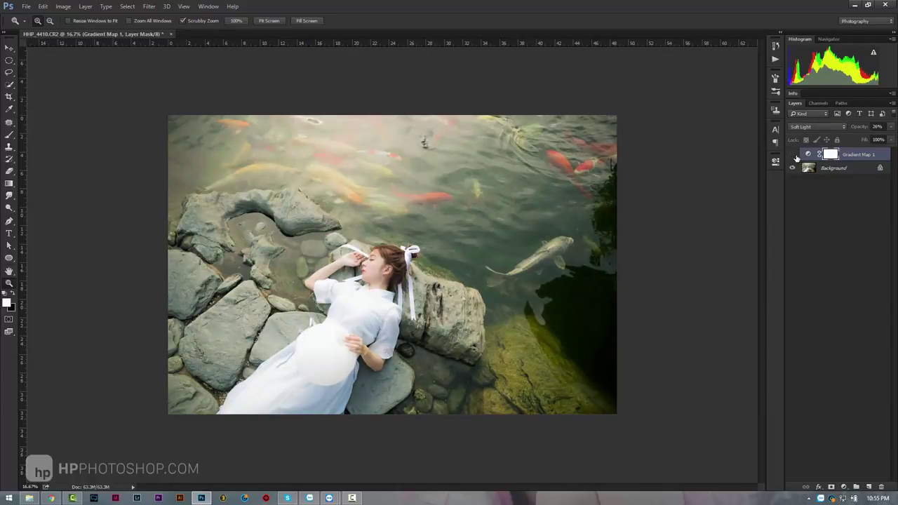
{"action": "left_click", "coordinate": [794, 155]}
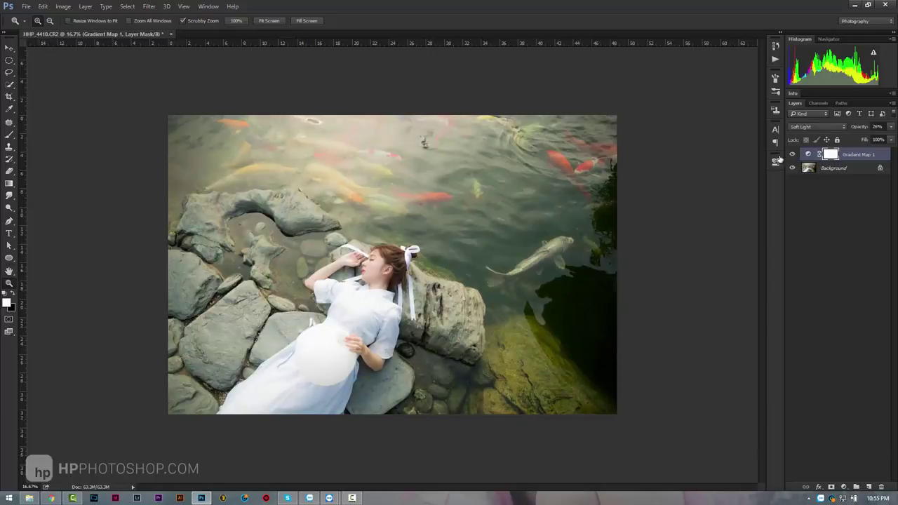
Change the gradient's highlight stop to golden yellow edc865 and apply it
{"action": "double_click", "coordinate": [809, 154]}
{"action": "left_click", "coordinate": [730, 186]}
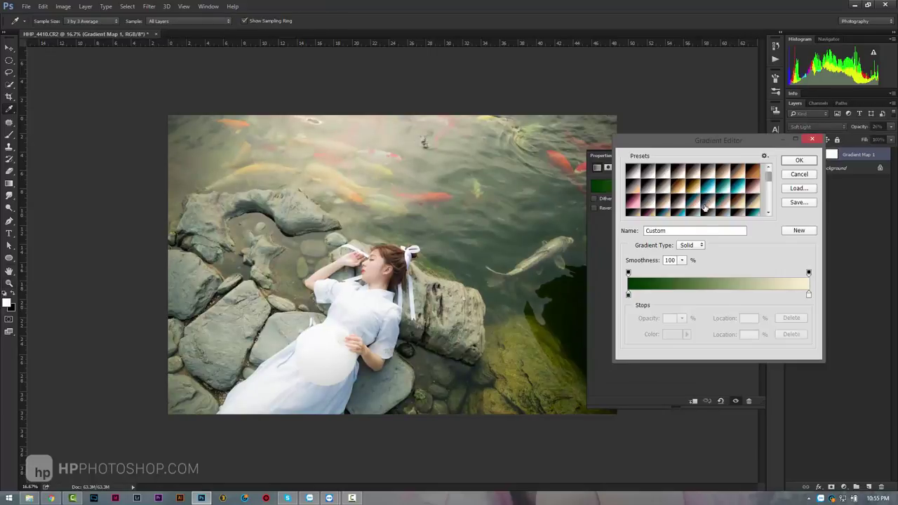
{"action": "left_click", "coordinate": [809, 295]}
{"action": "left_click", "coordinate": [677, 334]}
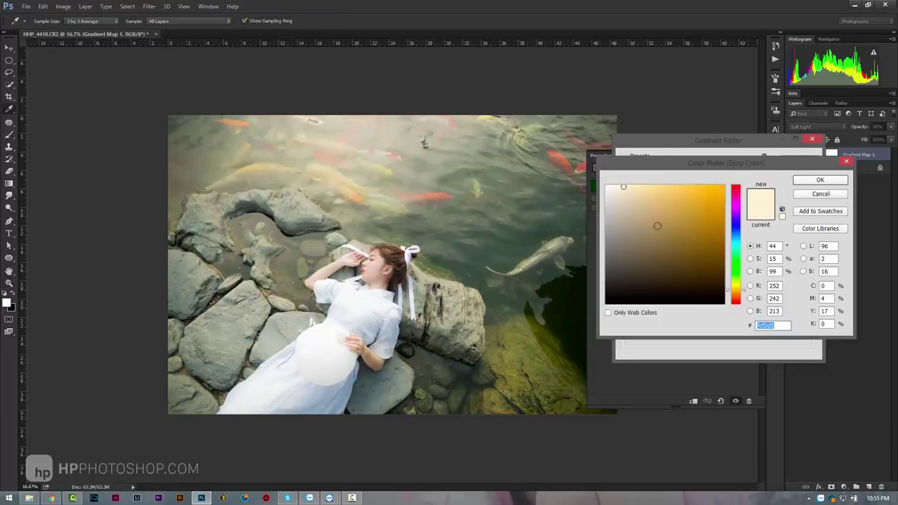
{"action": "left_click", "coordinate": [662, 191]}
{"action": "left_click", "coordinate": [662, 192]}
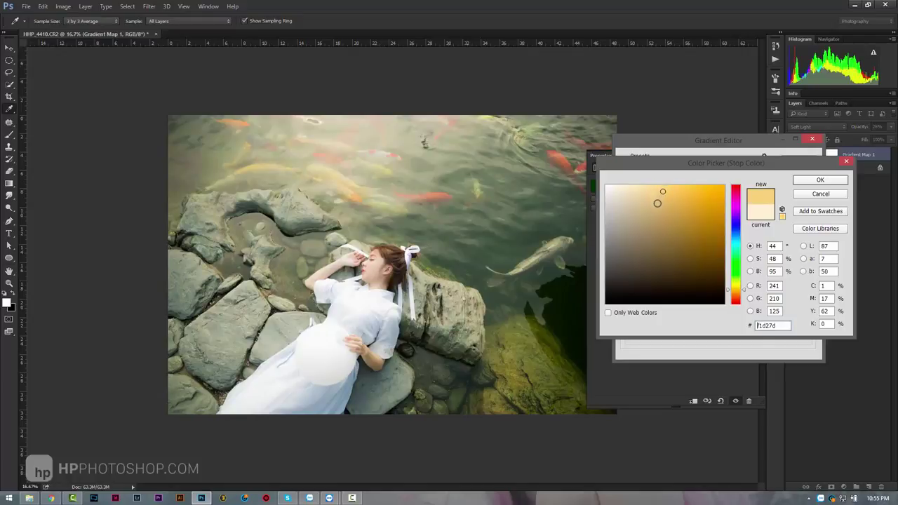
{"action": "mouse_move", "coordinate": [658, 204]}
{"action": "left_mouse_down"}
{"action": "mouse_move", "coordinate": [655, 195]}
{"action": "mouse_move", "coordinate": [674, 194]}
{"action": "left_mouse_up"}
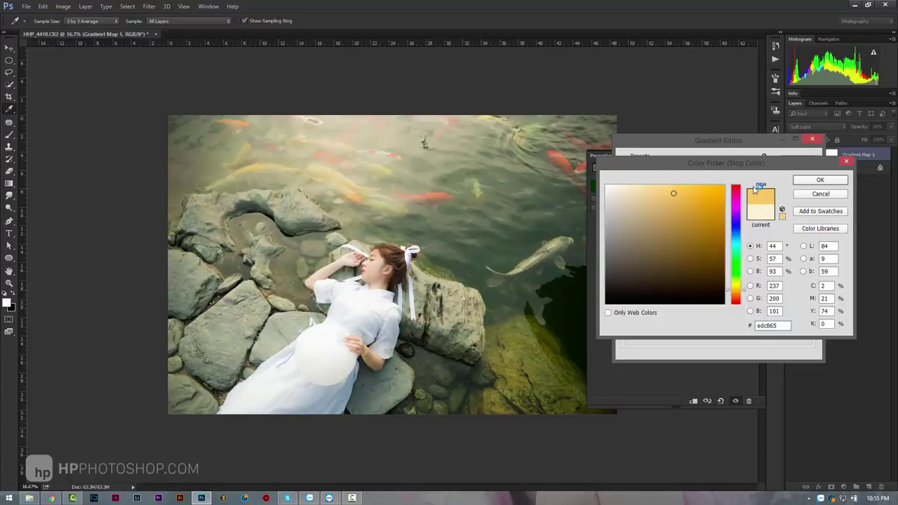
{"action": "left_click", "coordinate": [820, 180]}
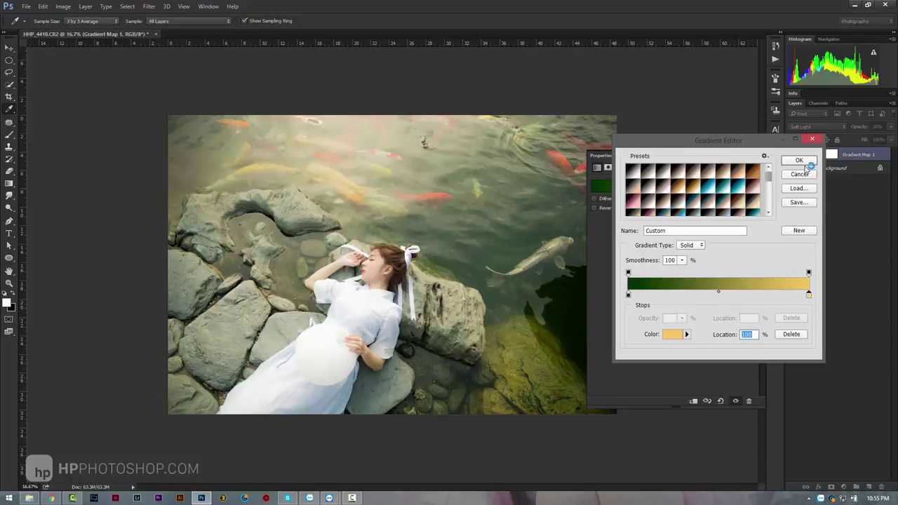
{"action": "left_click", "coordinate": [799, 160]}
Hide and show the Gradient Map layer to compare the photo with and without it
{"action": "left_click", "coordinate": [748, 156]}
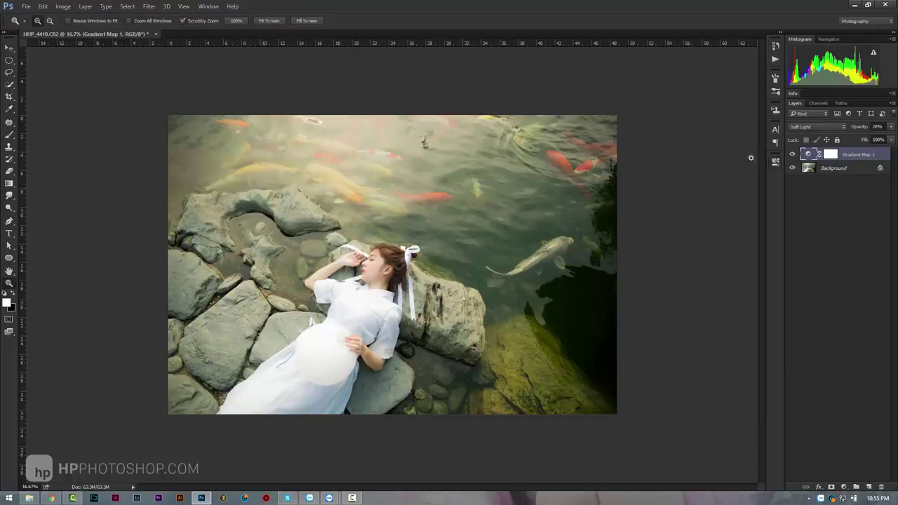
{"action": "left_click", "coordinate": [792, 155]}
{"action": "left_click", "coordinate": [792, 154]}
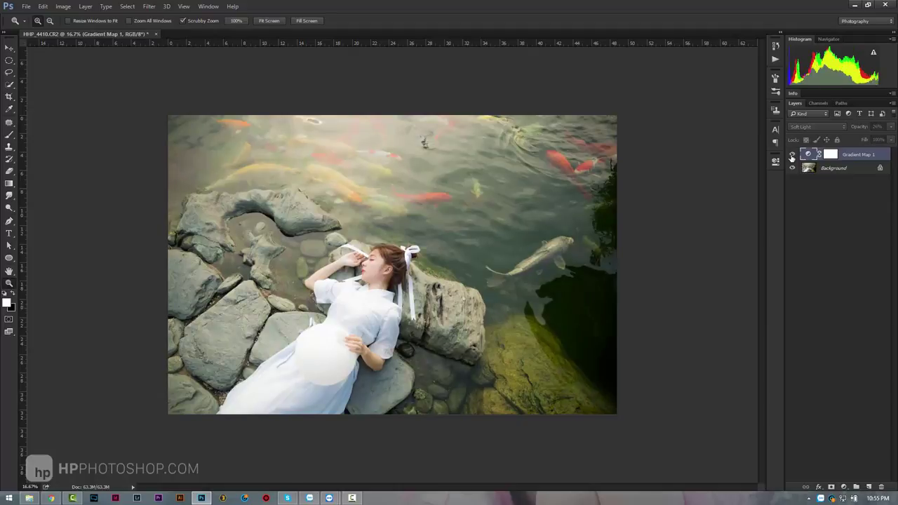
Change the gradient map's dark left stop to teal green #10694f and apply it
{"action": "double_click", "coordinate": [809, 156]}
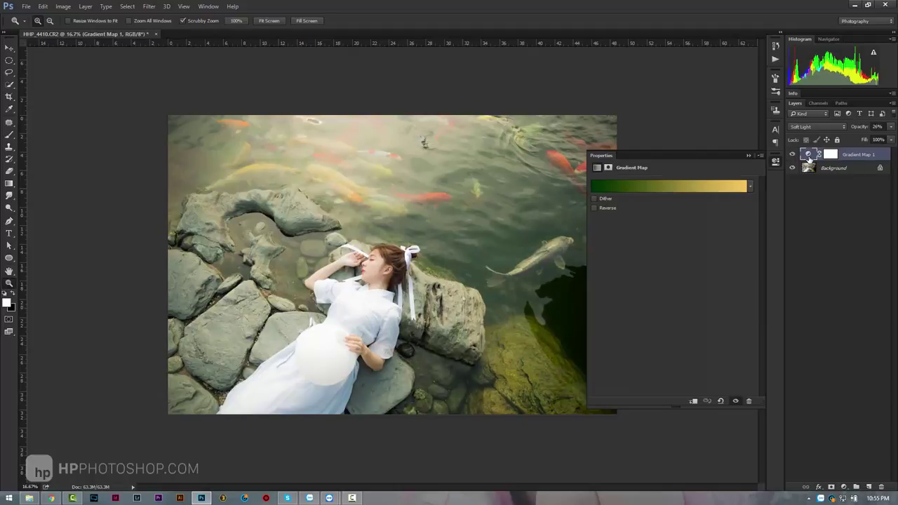
{"action": "left_click", "coordinate": [673, 186]}
{"action": "left_click", "coordinate": [629, 295]}
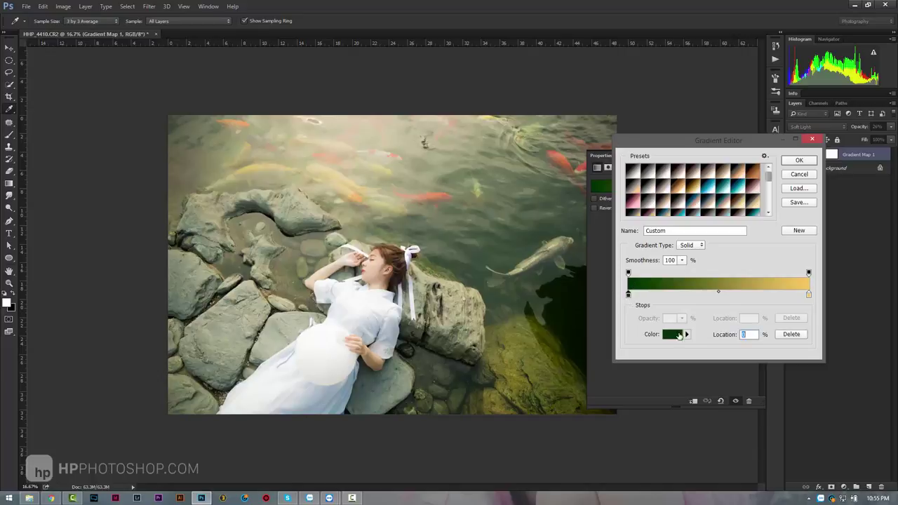
{"action": "left_click", "coordinate": [679, 334]}
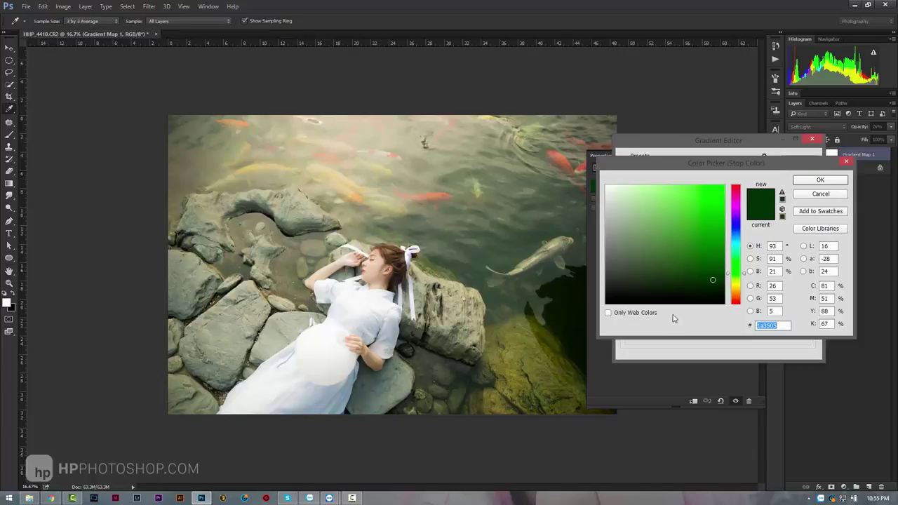
{"action": "left_click", "coordinate": [738, 252]}
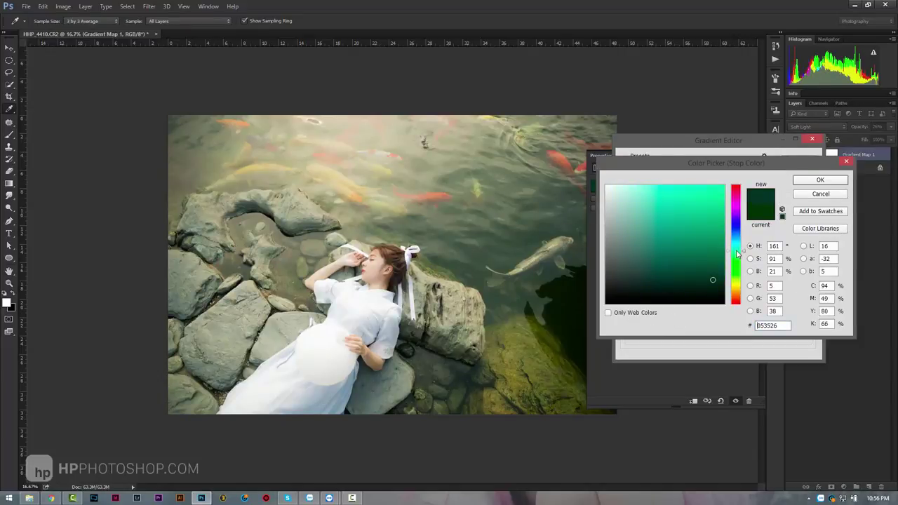
{"action": "left_click_drag", "start_coordinate": [716, 244], "coordinate": [706, 262]}
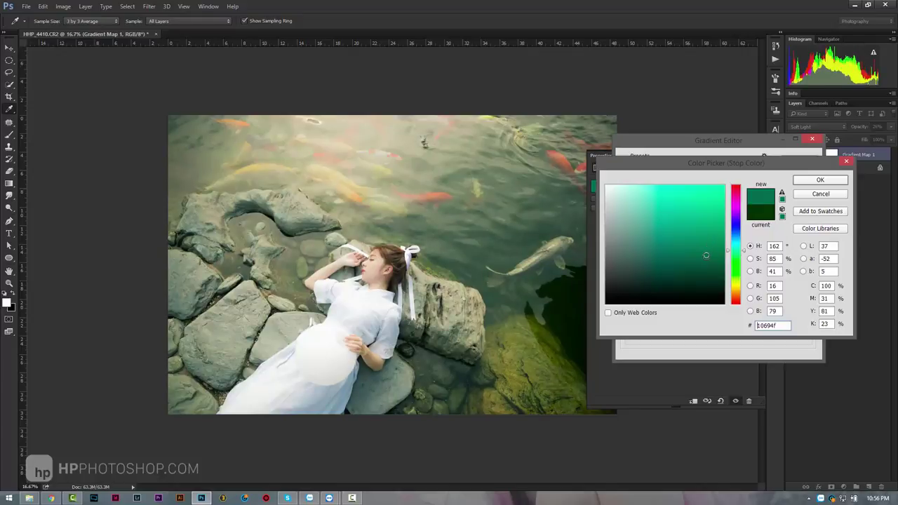
{"action": "left_click", "coordinate": [801, 181]}
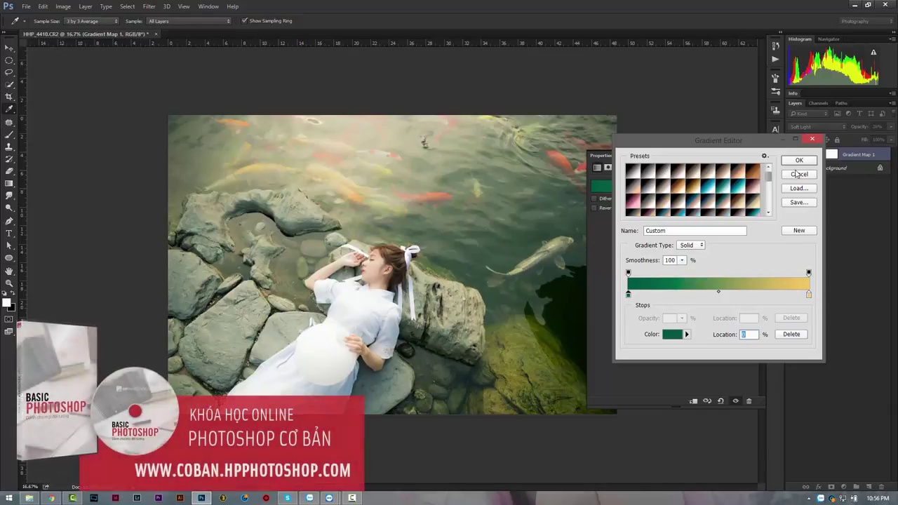
{"action": "left_click", "coordinate": [797, 173]}
Zoom the view to about 22% and select the Background layer
{"action": "left_click", "coordinate": [748, 155]}
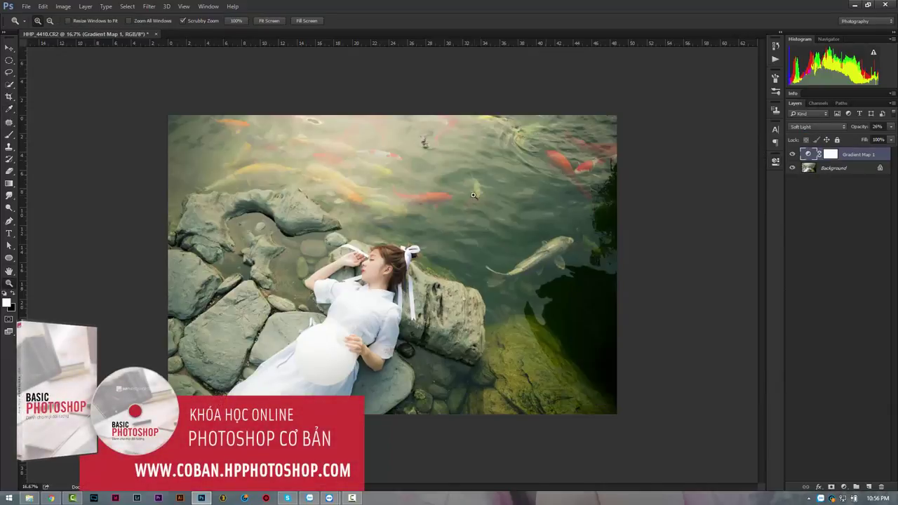
{"action": "left_click", "coordinate": [452, 250]}
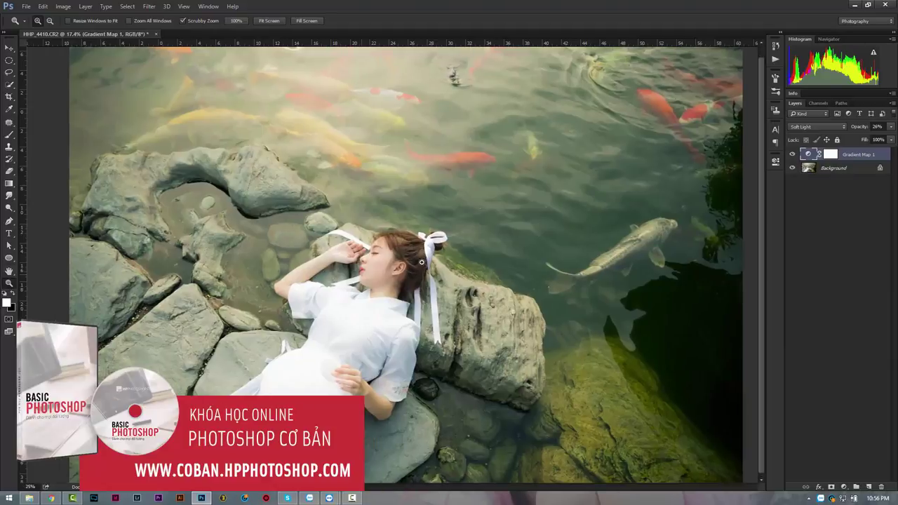
{"action": "left_click_drag", "start_coordinate": [422, 262], "coordinate": [417, 260]}
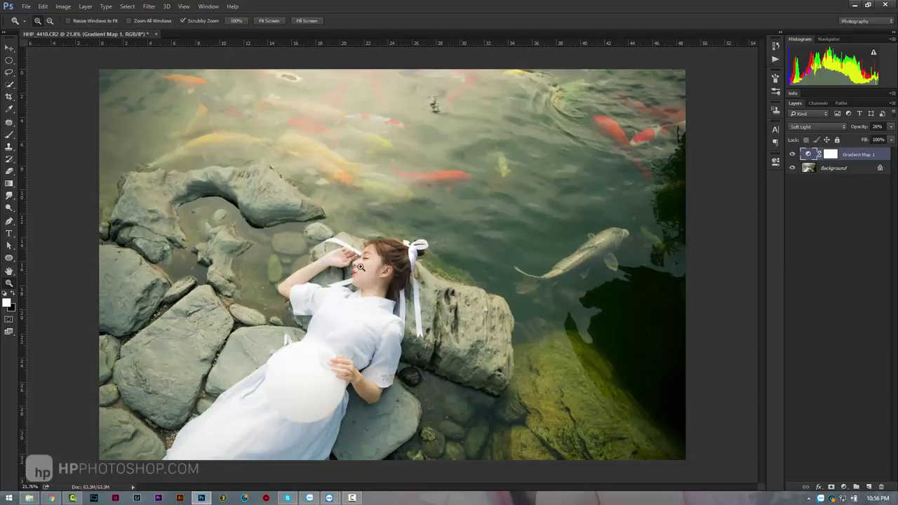
{"action": "left_click", "coordinate": [811, 167]}
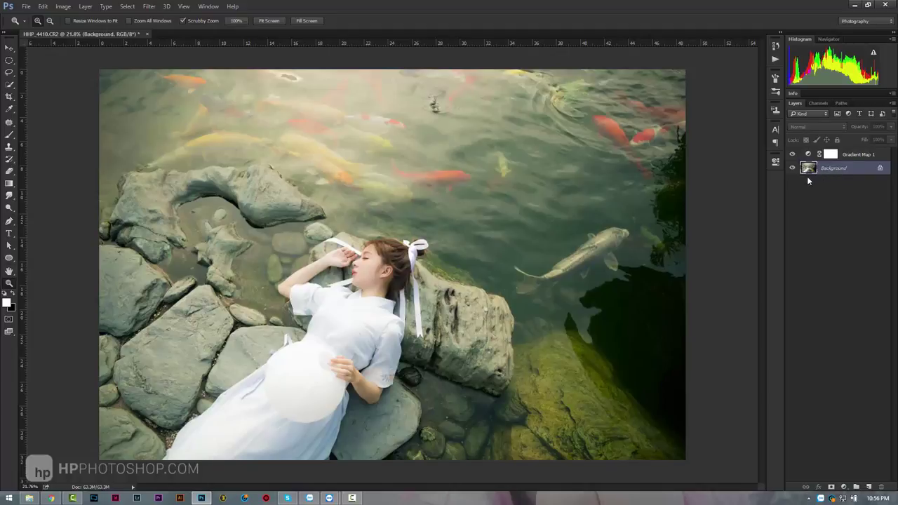
Duplicate Background as Background copy 2 and delete the extra Background copy layer
{"action": "key", "text": "ctrl+j"}
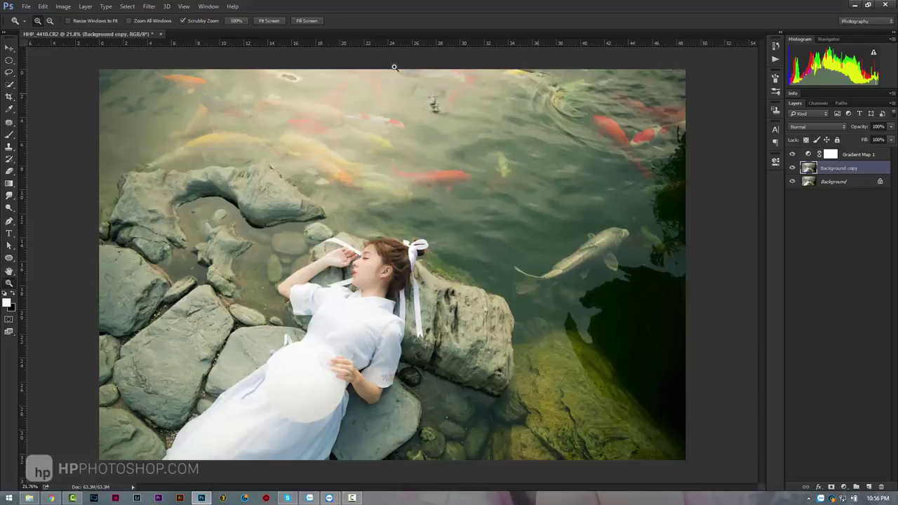
{"action": "left_click", "coordinate": [88, 9]}
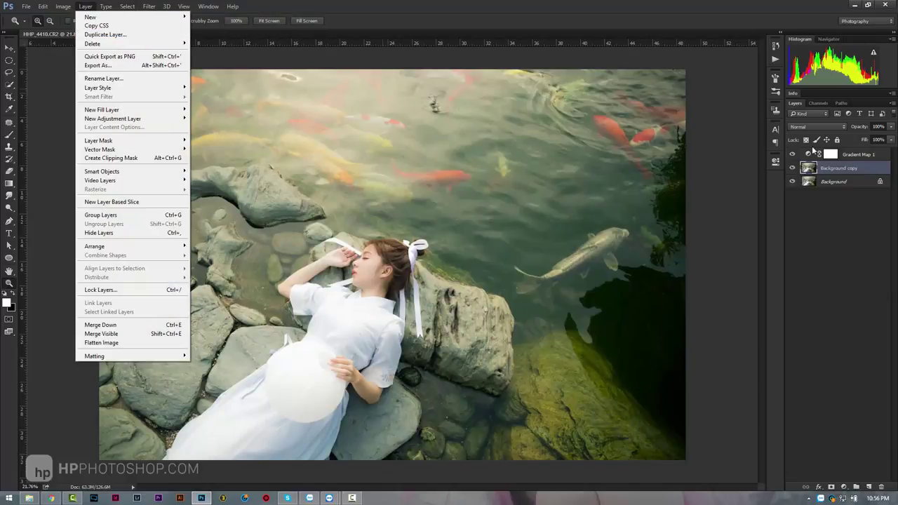
{"action": "left_click", "coordinate": [842, 180]}
{"action": "left_click", "coordinate": [86, 6]}
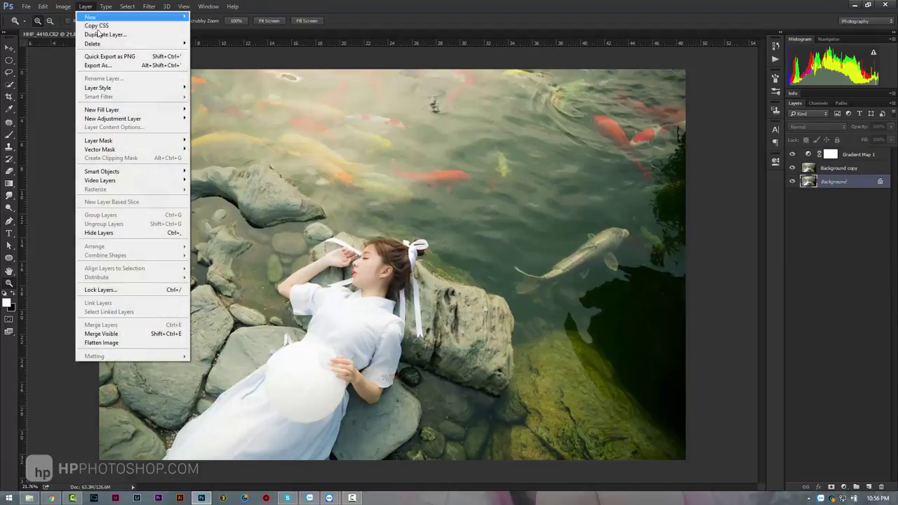
{"action": "left_click", "coordinate": [129, 39]}
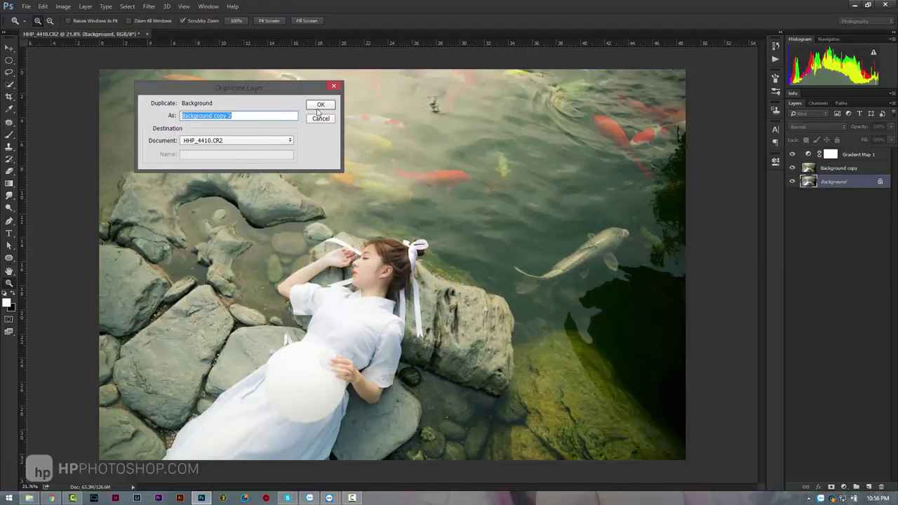
{"action": "left_click", "coordinate": [319, 105]}
{"action": "left_click", "coordinate": [842, 168]}
{"action": "key", "text": "Delete"}
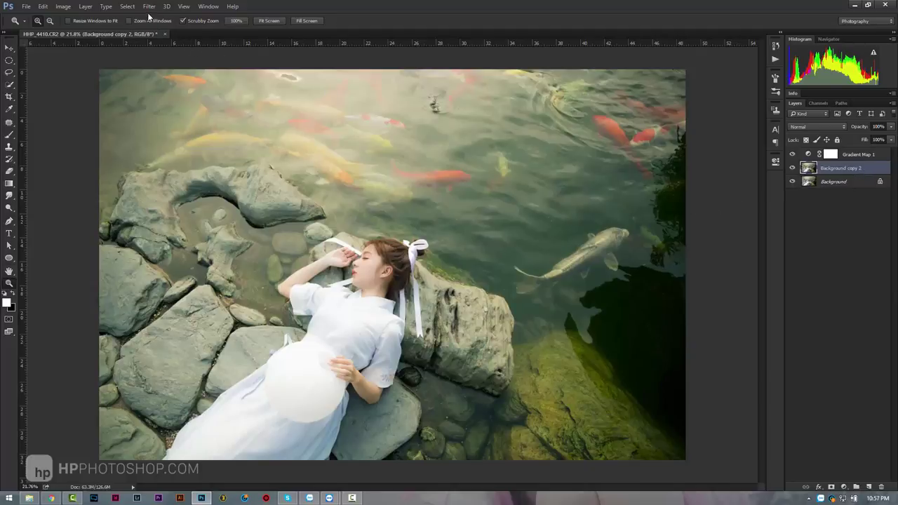
{"action": "left_click", "coordinate": [149, 7]}
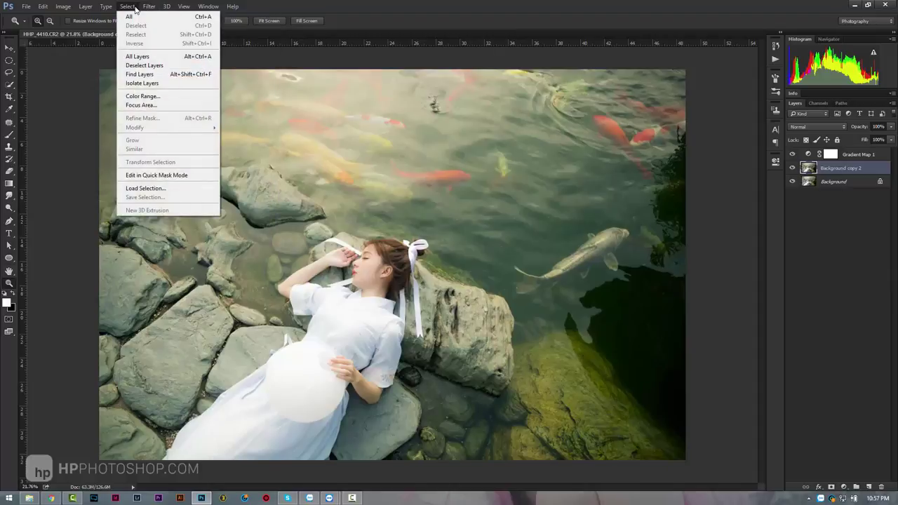
Make a Color Range selection of Highlights with Fuzziness 31 and Range 246
{"action": "left_click", "coordinate": [160, 97]}
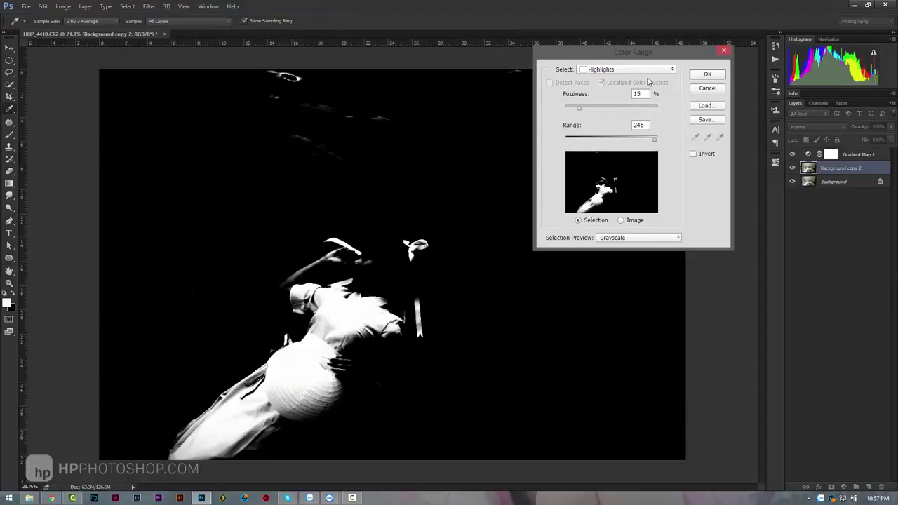
{"action": "left_click", "coordinate": [648, 70]}
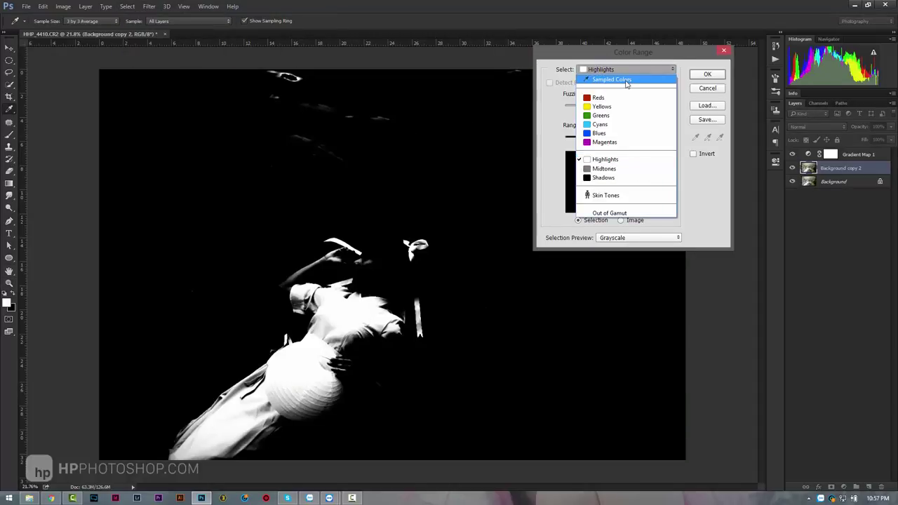
{"action": "left_click", "coordinate": [627, 80]}
{"action": "left_click", "coordinate": [604, 159]}
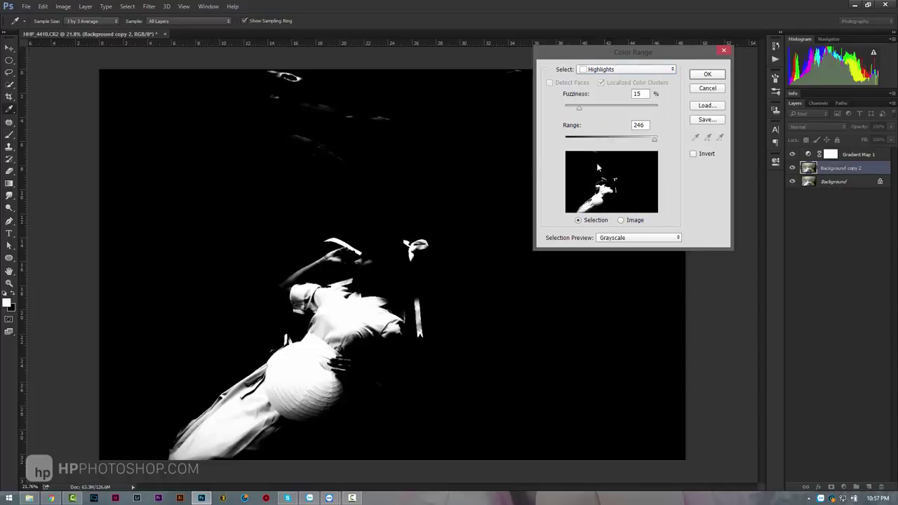
{"action": "left_click_drag", "start_coordinate": [611, 107], "coordinate": [586, 107]}
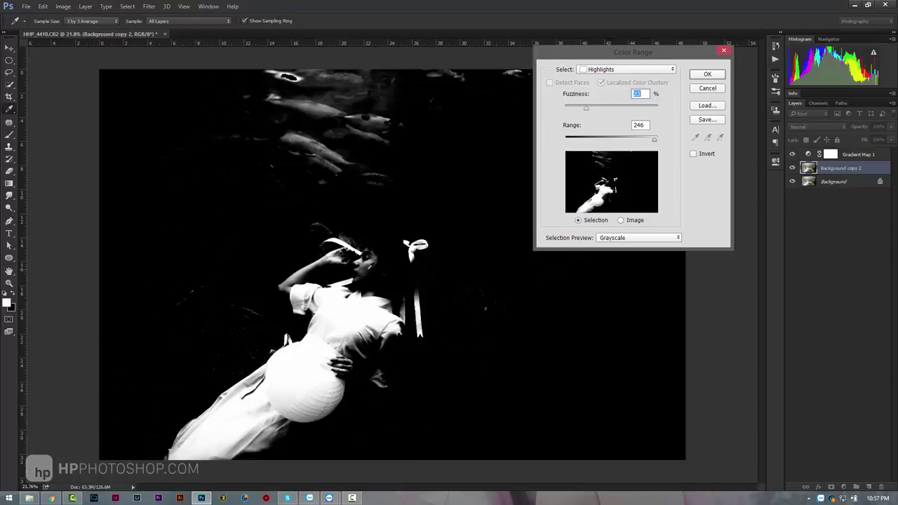
{"action": "left_click_drag", "start_coordinate": [645, 144], "coordinate": [655, 144]}
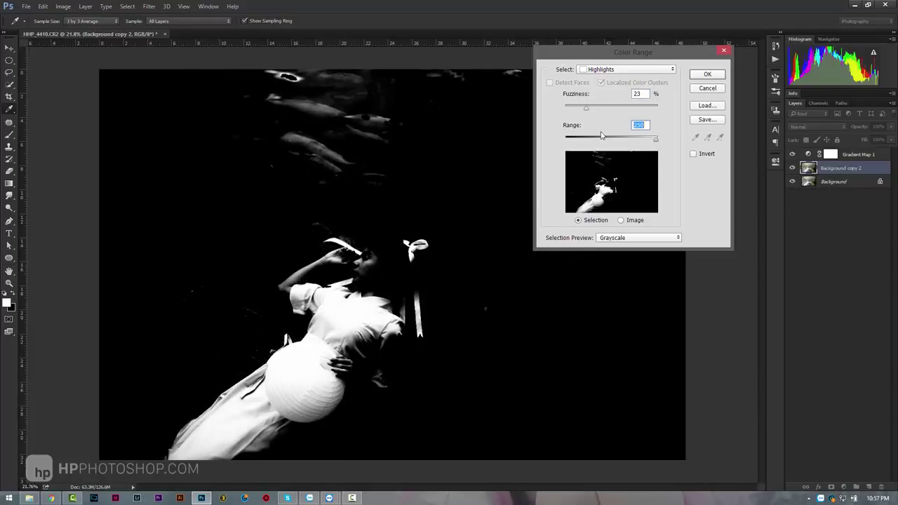
{"action": "left_click_drag", "start_coordinate": [583, 110], "coordinate": [595, 110]}
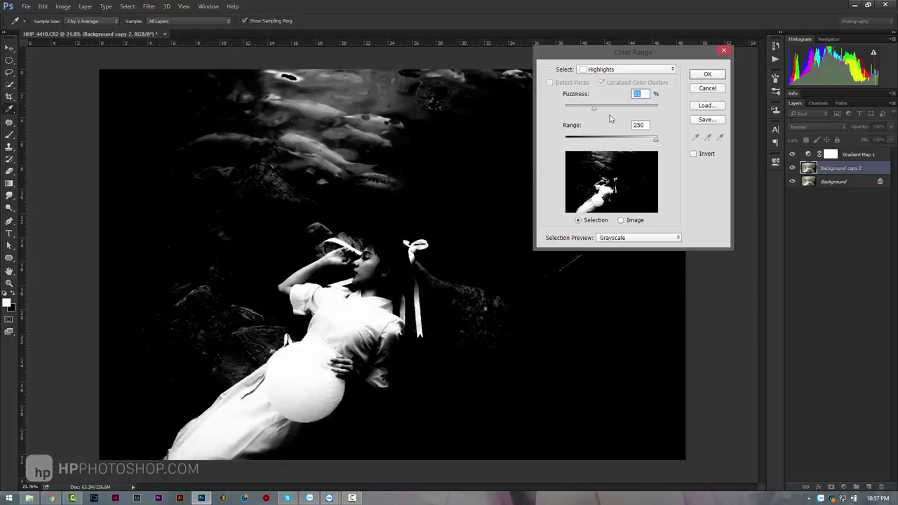
{"action": "left_click_drag", "start_coordinate": [655, 139], "coordinate": [654, 138]}
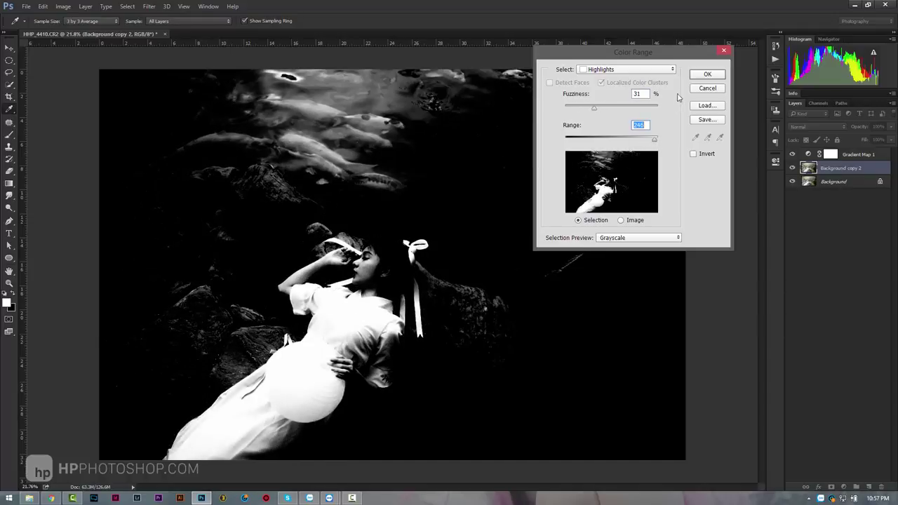
{"action": "left_click", "coordinate": [707, 75]}
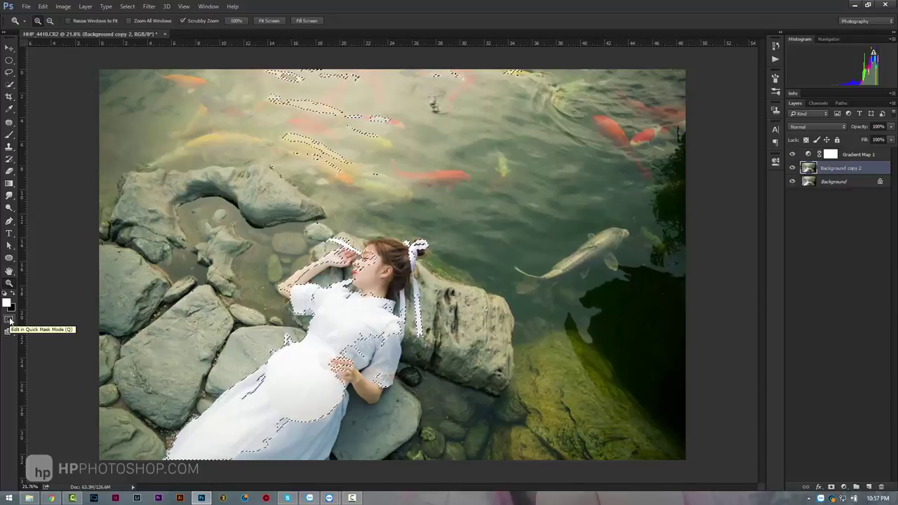
Exit Quick Mask, copy the highlight selection to a new Layer 1, and check it alone
{"action": "left_click", "coordinate": [10, 320]}
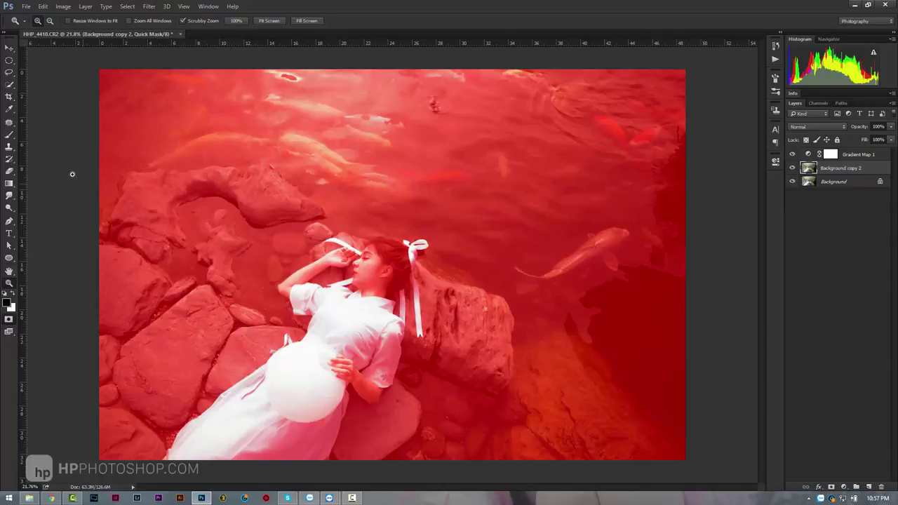
{"action": "left_click", "coordinate": [9, 134]}
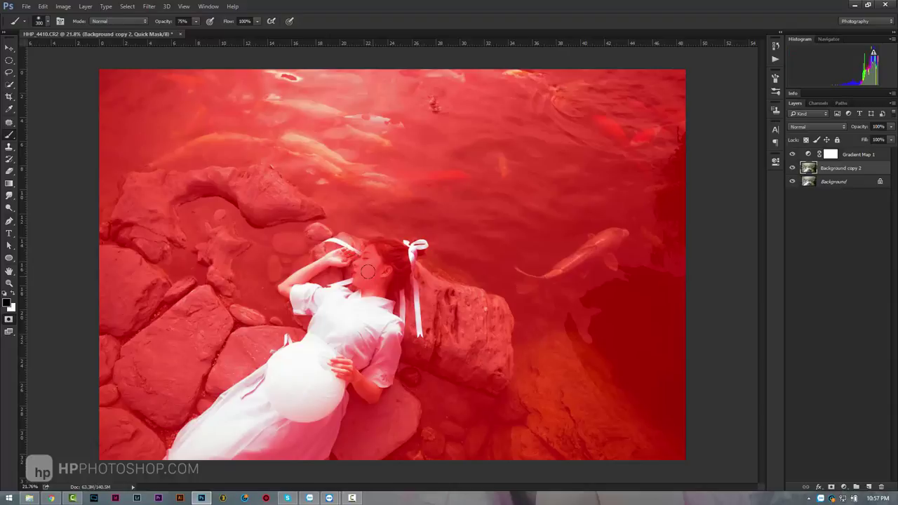
{"action": "key", "text": "q"}
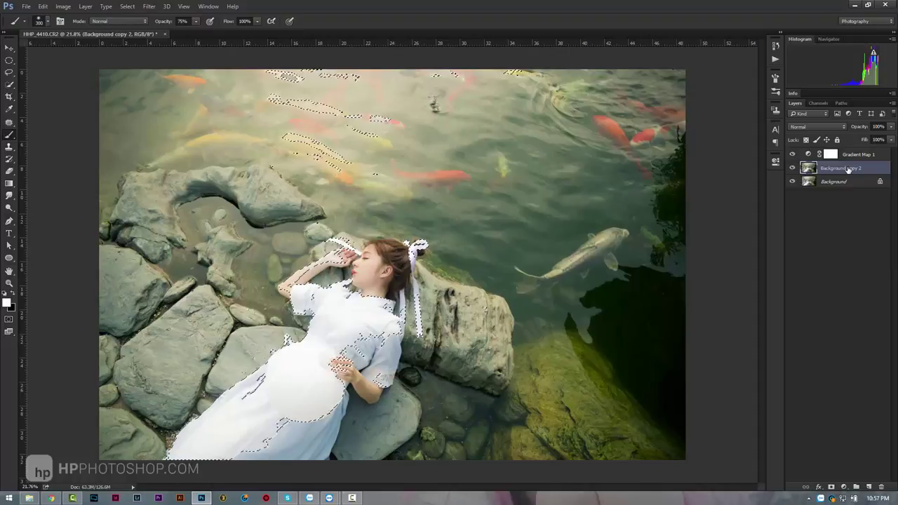
{"action": "key", "text": "ctrl+j"}
{"action": "left_click_drag", "start_coordinate": [793, 183], "coordinate": [793, 195]}
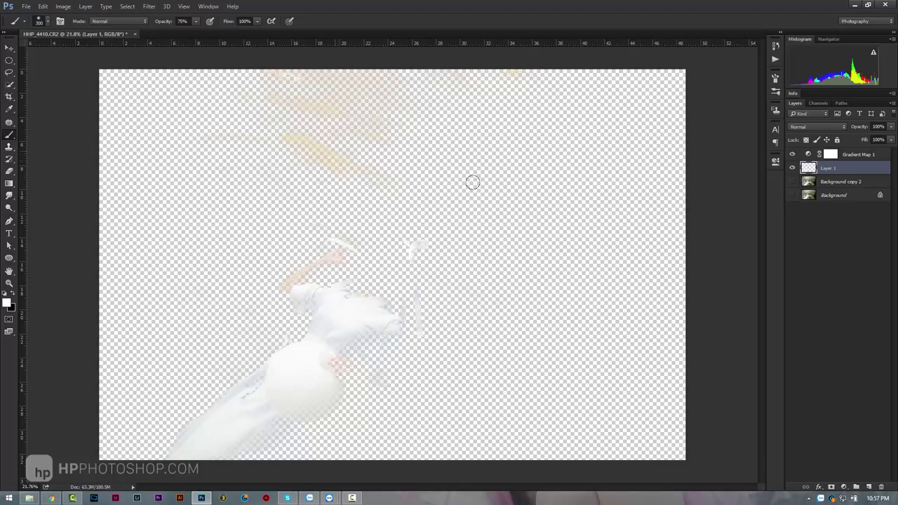
{"action": "left_click_drag", "start_coordinate": [793, 195], "coordinate": [793, 182]}
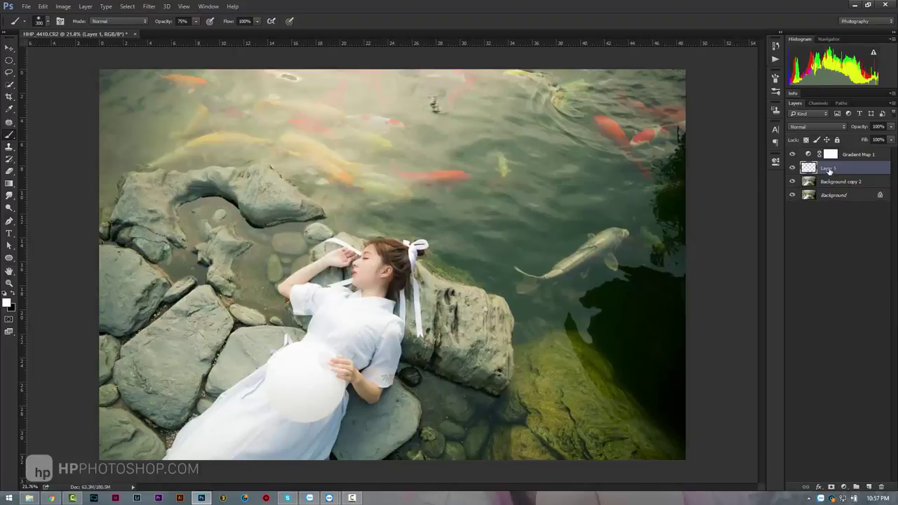
Apply a Gaussian Blur of about 123 px to Layer 1
{"action": "left_click", "coordinate": [148, 6]}
{"action": "left_click", "coordinate": [316, 145]}
{"action": "left_click_drag", "start_coordinate": [331, 191], "coordinate": [332, 191]}
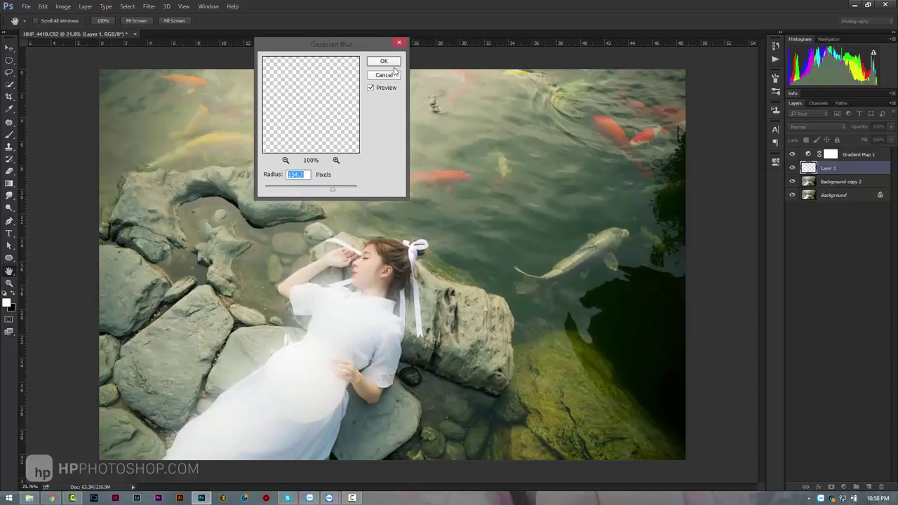
{"action": "left_click", "coordinate": [383, 61]}
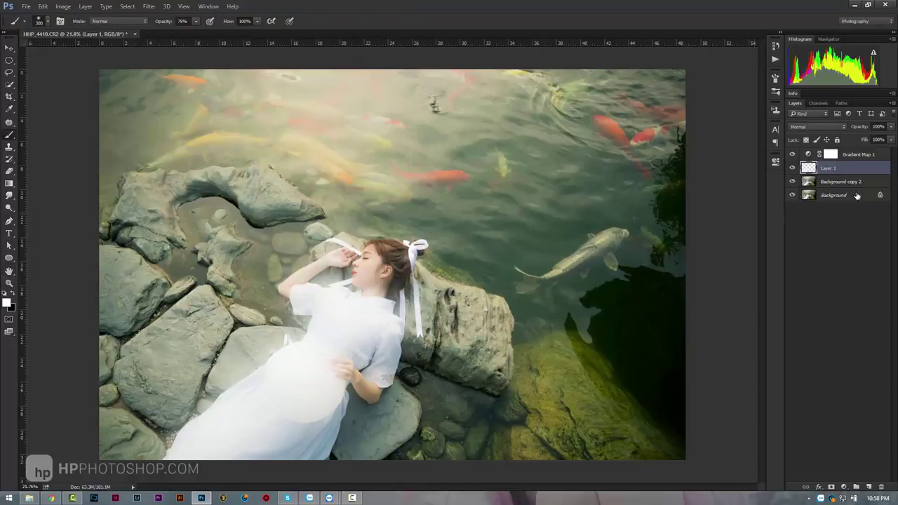
Blend Layer 1 as Soft Light at about 51% opacity, comparing it on and off
{"action": "left_click_drag", "start_coordinate": [863, 126], "coordinate": [837, 131]}
{"action": "left_click", "coordinate": [825, 127]}
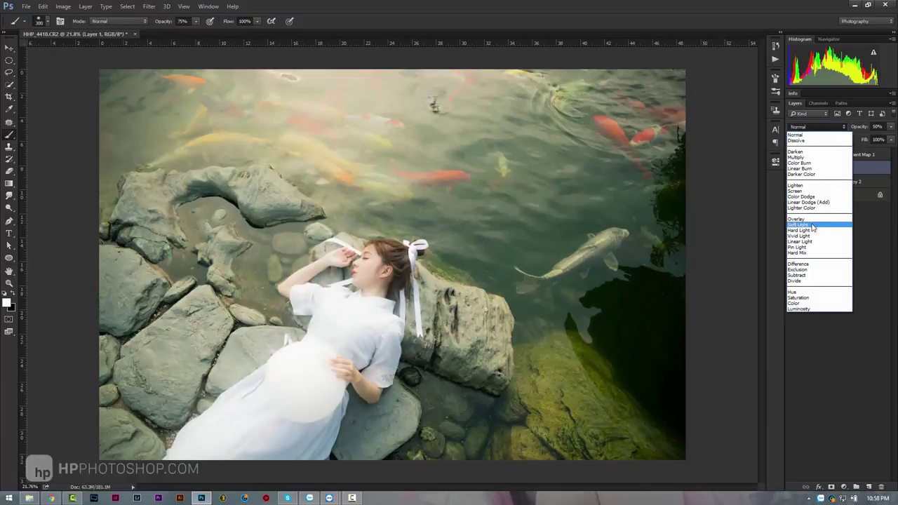
{"action": "left_click", "coordinate": [814, 224]}
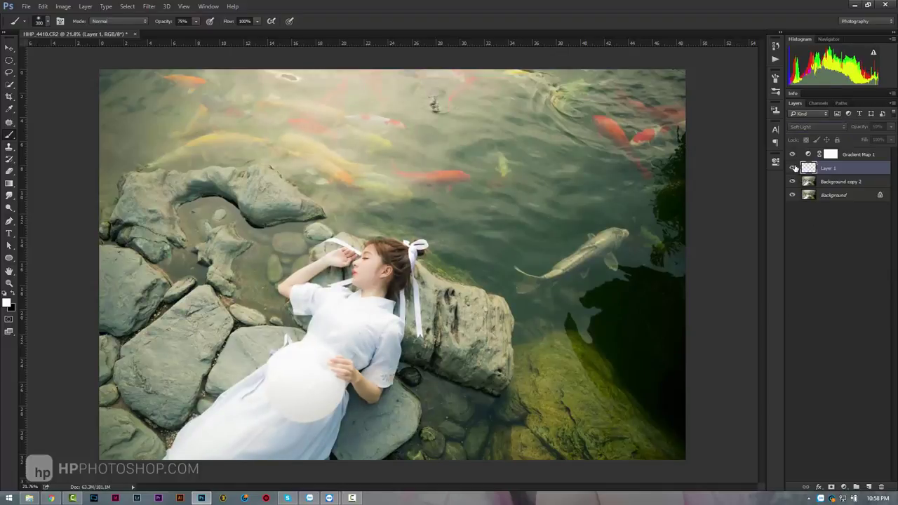
{"action": "left_click_drag", "start_coordinate": [853, 130], "coordinate": [856, 131]}
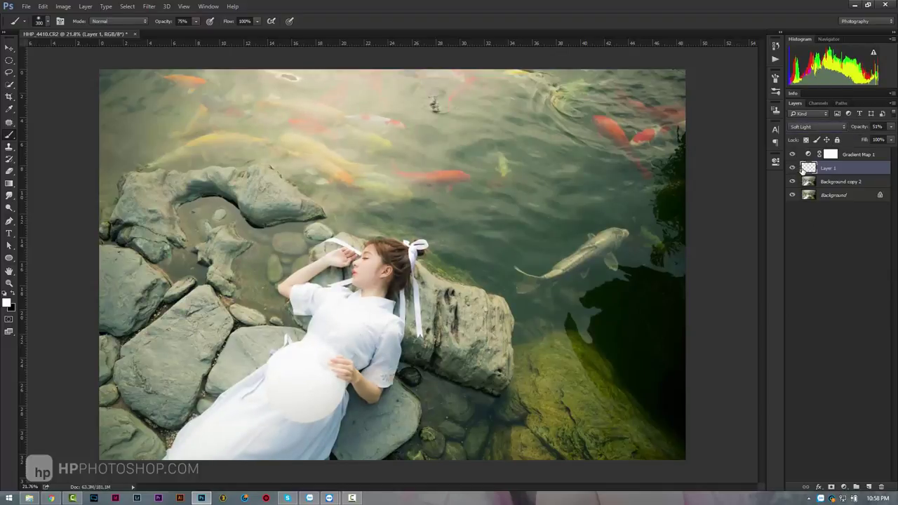
{"action": "left_click", "coordinate": [792, 167]}
{"action": "left_click", "coordinate": [792, 168]}
Lower Gradient Map 1 to 26% and merge all visible layers into new Layer 2
{"action": "left_click", "coordinate": [9, 283]}
{"action": "left_click_drag", "start_coordinate": [356, 240], "coordinate": [356, 220]}
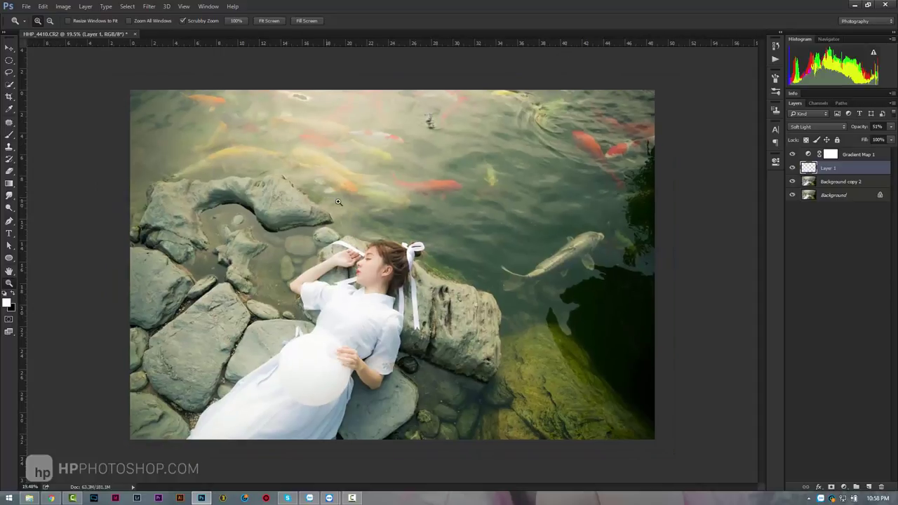
{"action": "left_click", "coordinate": [857, 161]}
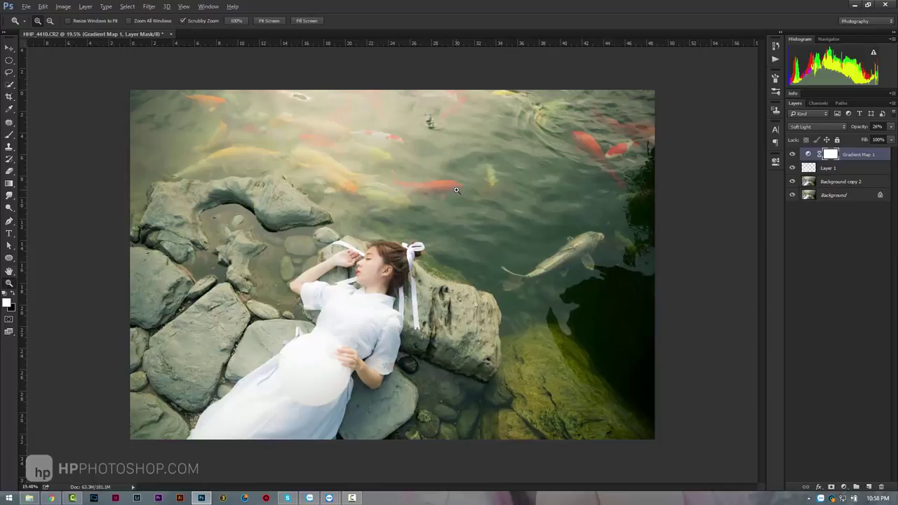
{"action": "key", "text": "ctrl+shift+alt+e"}
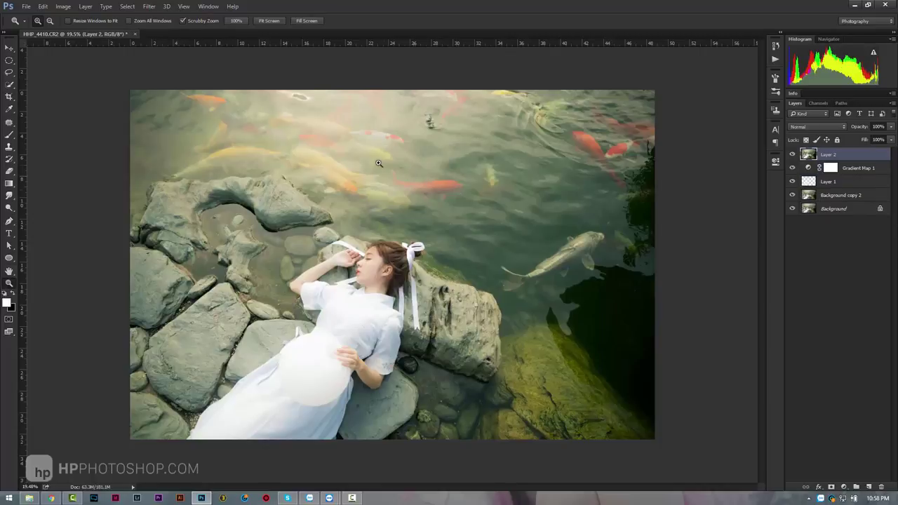
Apply a small-radius High Pass filter to Layer 2 and blend it as Soft Light
{"action": "left_click", "coordinate": [153, 8]}
{"action": "mouse_move", "coordinate": [155, 189]}
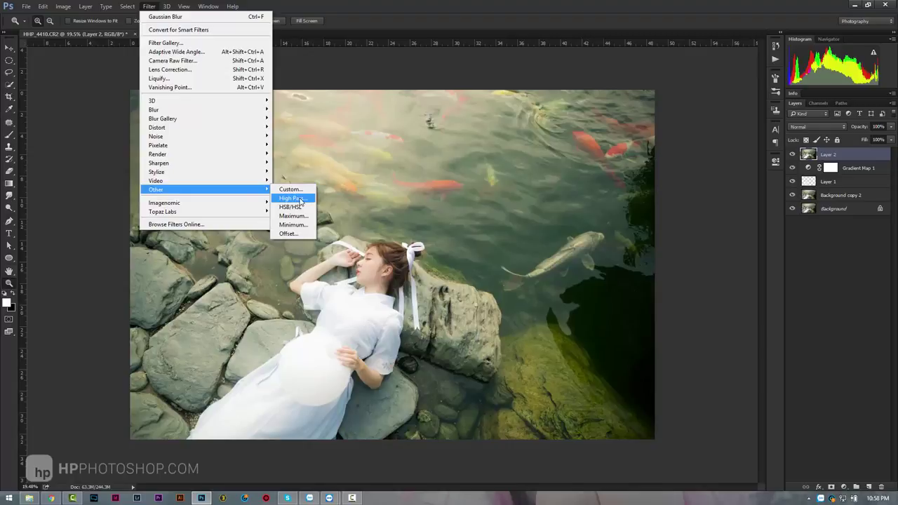
{"action": "left_click", "coordinate": [292, 198]}
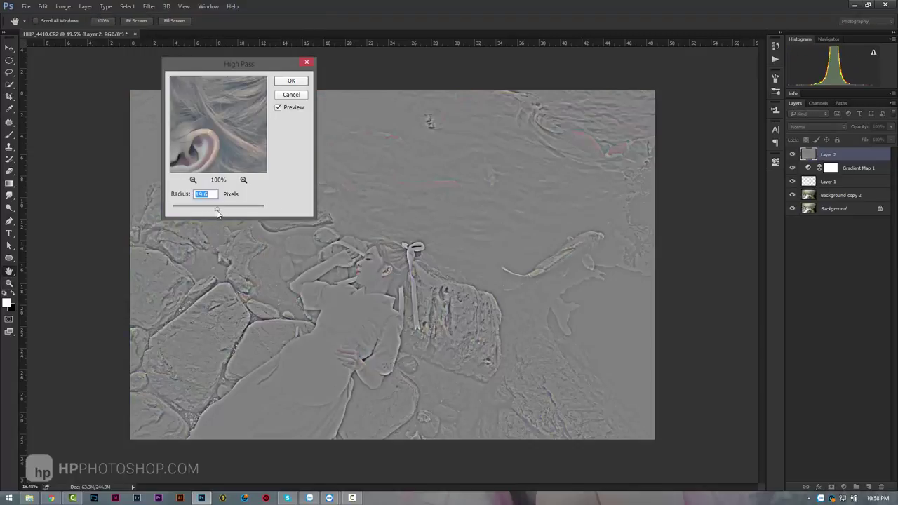
{"action": "left_click_drag", "start_coordinate": [217, 214], "coordinate": [214, 213]}
{"action": "left_click", "coordinate": [291, 81]}
{"action": "key", "text": "z"}
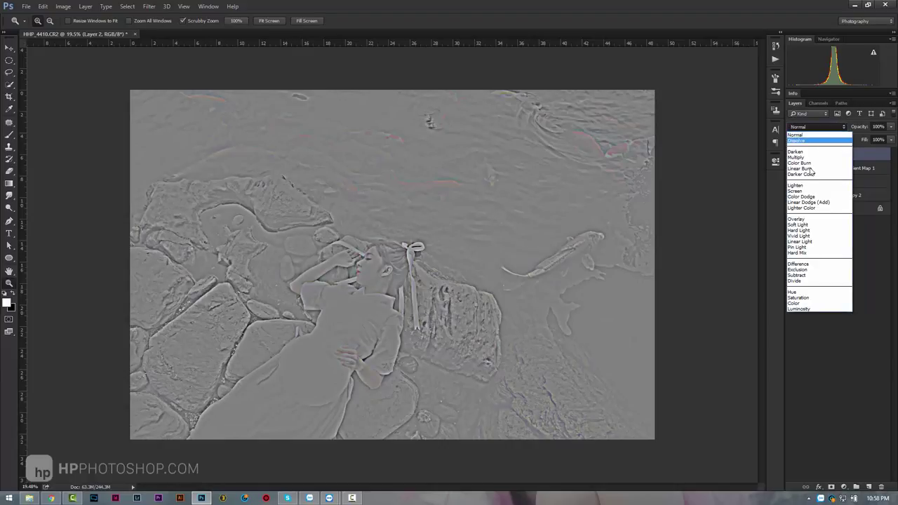
{"action": "left_click", "coordinate": [798, 224]}
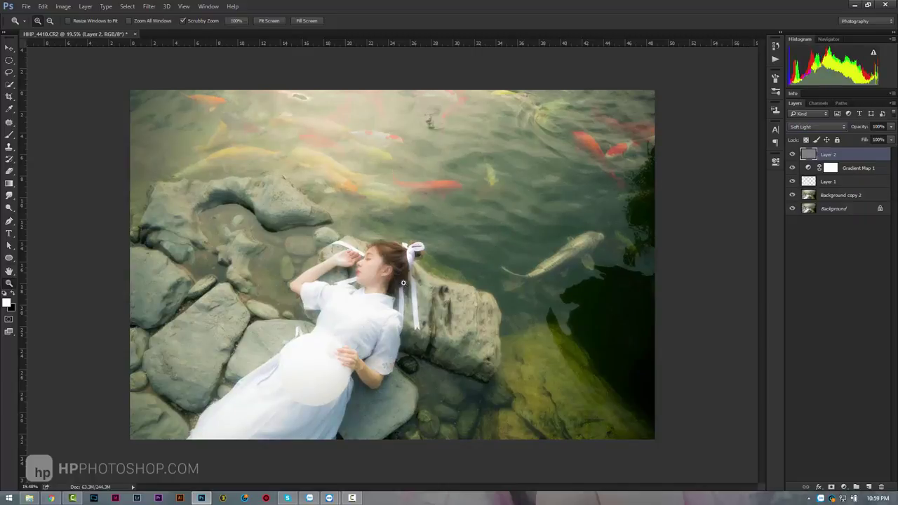
{"action": "left_click", "coordinate": [793, 155]}
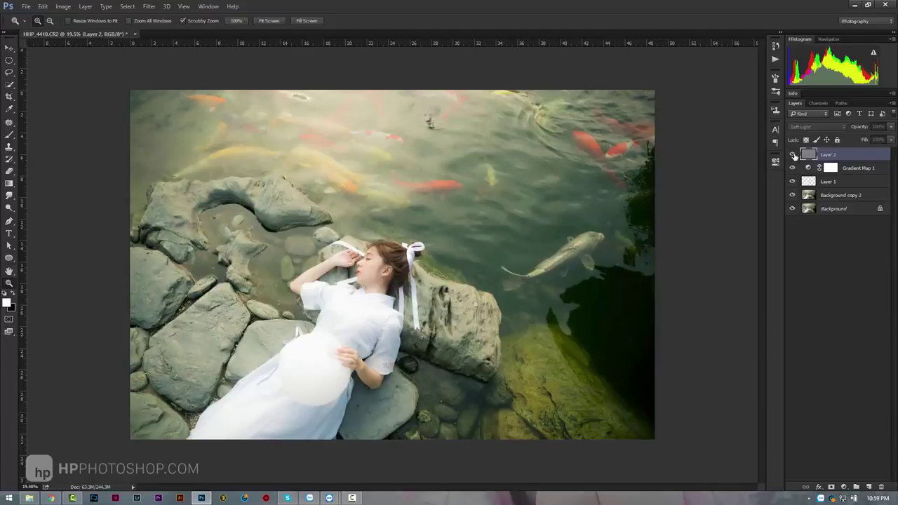
{"action": "left_click", "coordinate": [793, 155]}
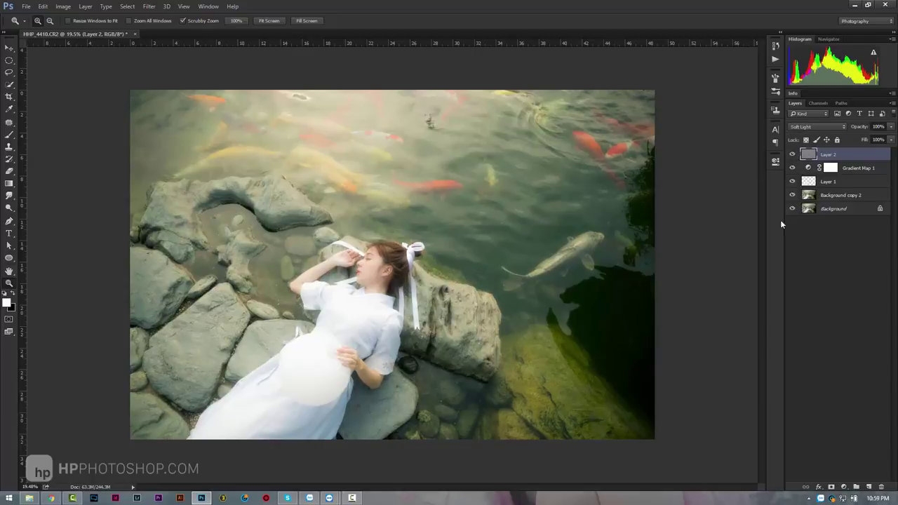
{"action": "mouse_move", "coordinate": [355, 274]}
{"action": "left_mouse_down"}
{"action": "mouse_move", "coordinate": [484, 295]}
{"action": "mouse_move", "coordinate": [467, 258]}
{"action": "left_mouse_up"}
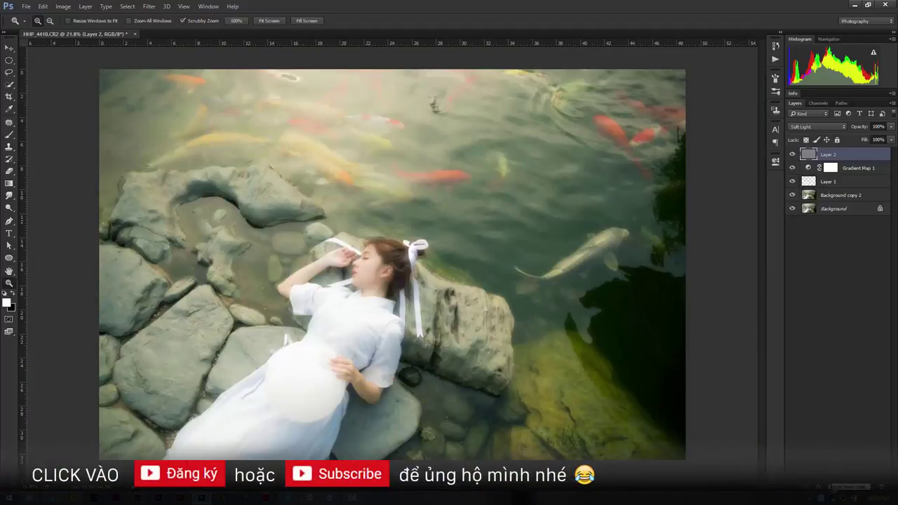
{"action": "right_click", "coordinate": [837, 157]}
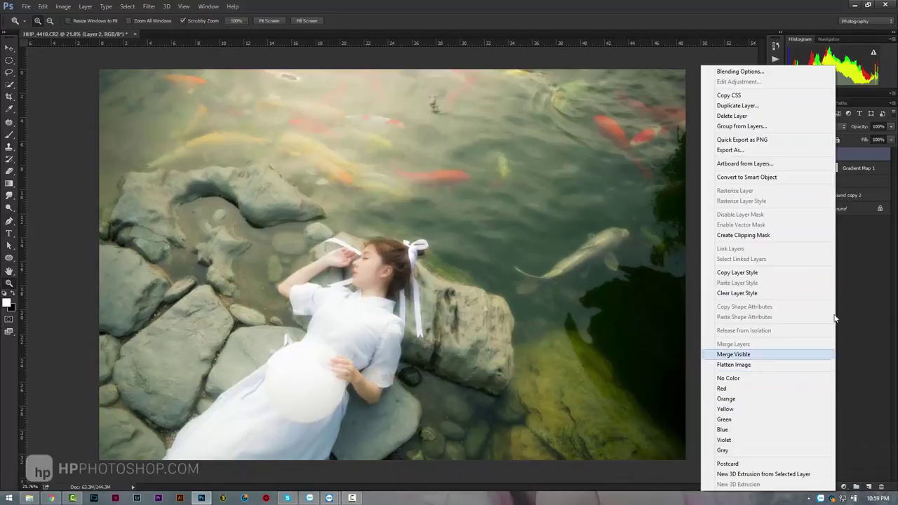
{"action": "left_click", "coordinate": [863, 160]}
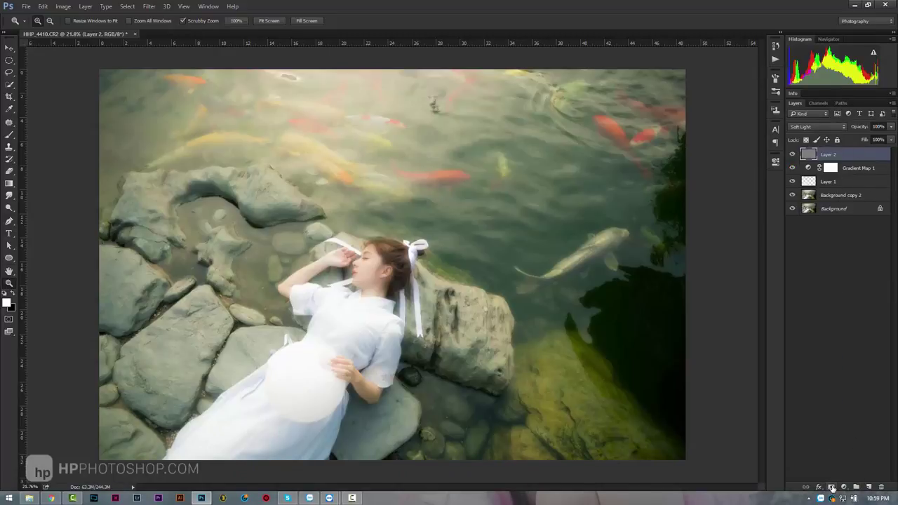
Add a layer mask to Layer 2 and set a black brush at 72% opacity, 1200 px
{"action": "left_click", "coordinate": [832, 488]}
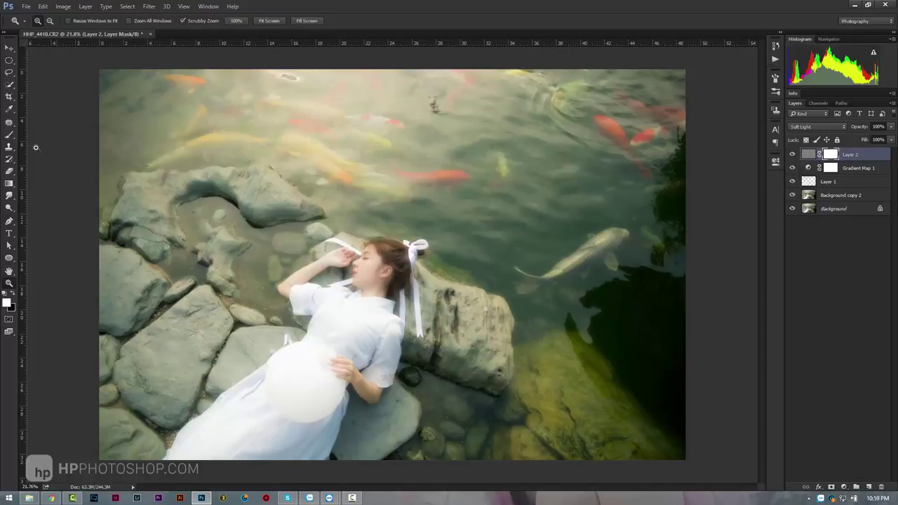
{"action": "left_click", "coordinate": [9, 135]}
{"action": "left_click", "coordinate": [7, 303]}
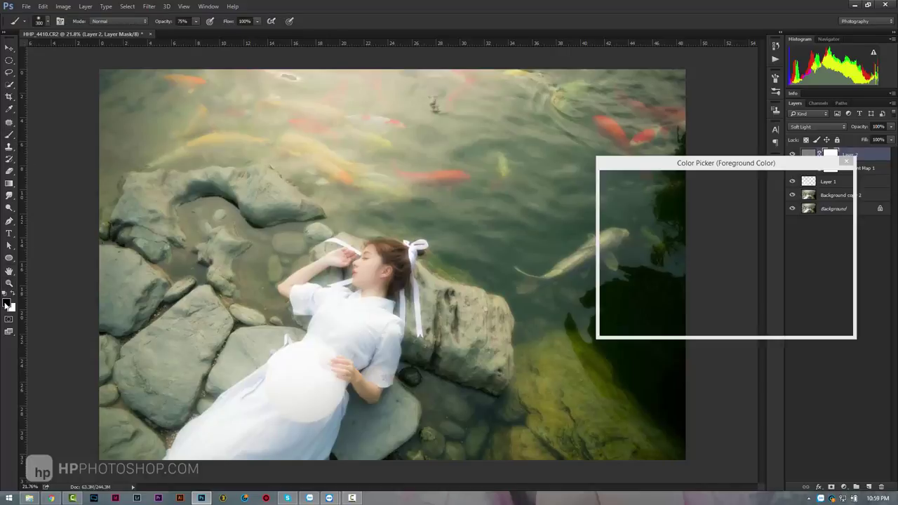
{"action": "left_click", "coordinate": [822, 179]}
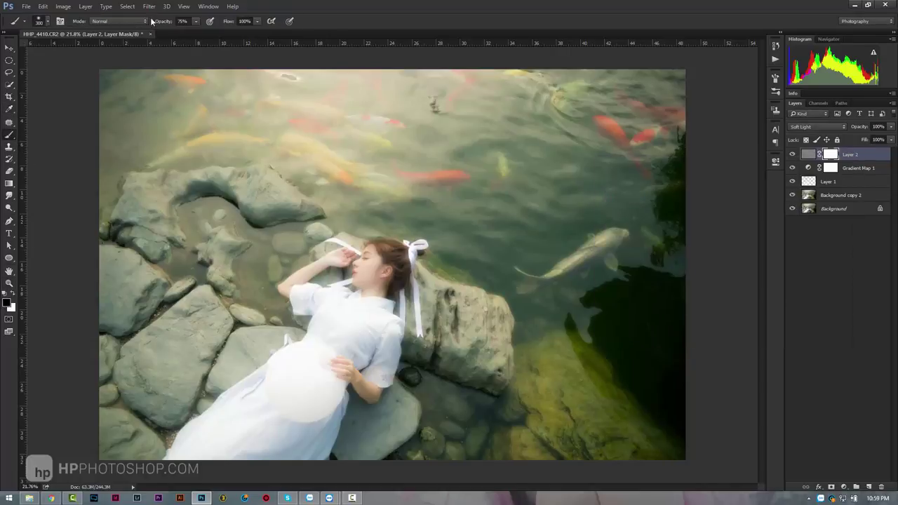
{"action": "mouse_move", "coordinate": [152, 21]}
{"action": "left_mouse_down"}
{"action": "mouse_move", "coordinate": [211, 21]}
{"action": "mouse_move", "coordinate": [157, 24]}
{"action": "left_mouse_up"}
{"action": "key", "text": "Return"}
{"action": "right_click", "coordinate": [404, 237]}
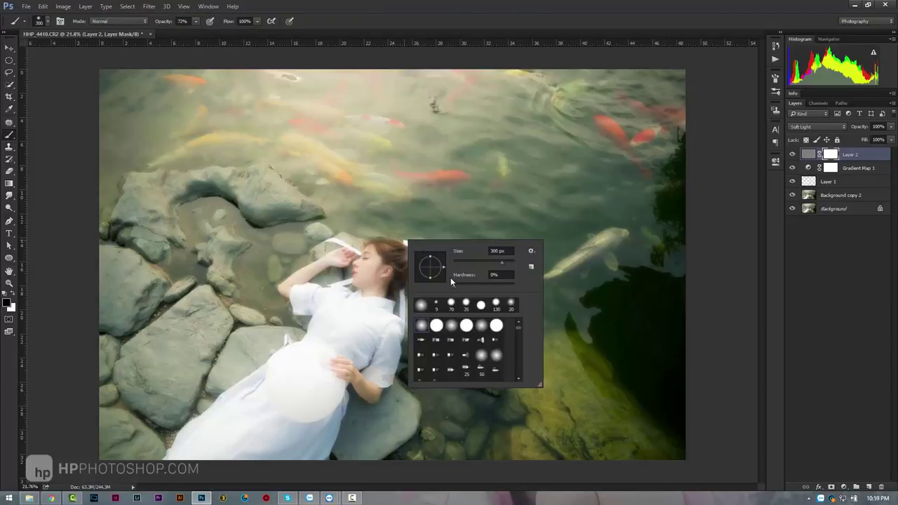
{"action": "key", "text": "Return"}
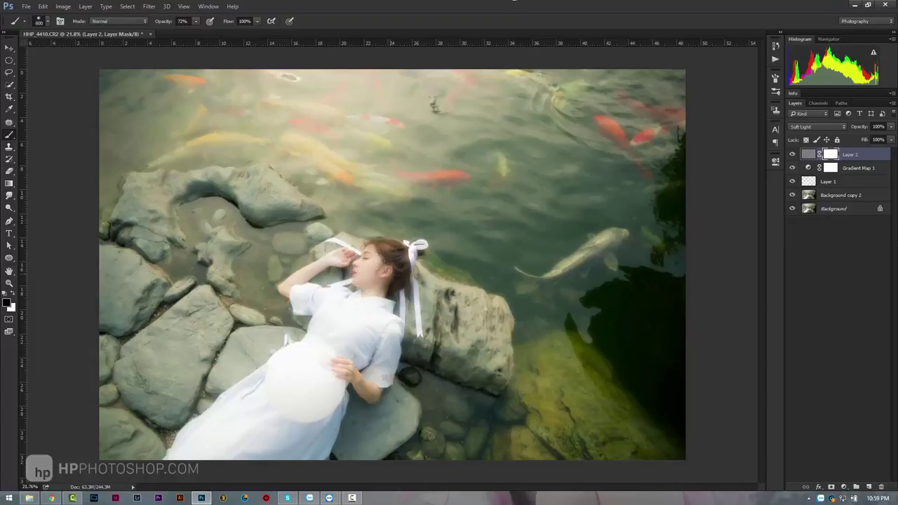
{"action": "key", "text": "bracketright"}
{"action": "key", "text": "bracketright"}
{"action": "key", "text": "bracketright"}
Turn Gradient Map 1 back on and lower Layer 2's opacity to 83%
{"action": "left_click", "coordinate": [792, 167]}
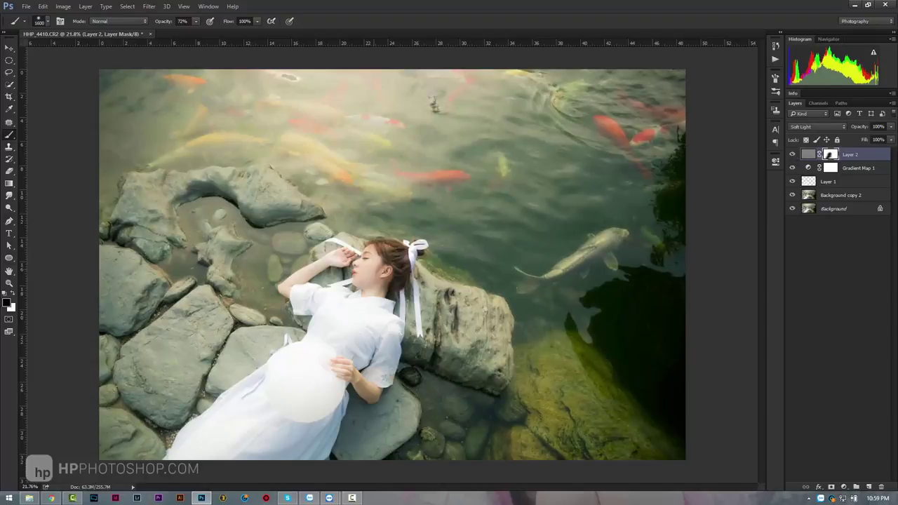
{"action": "key", "text": "z"}
{"action": "left_click", "coordinate": [622, 245], "text": "alt"}
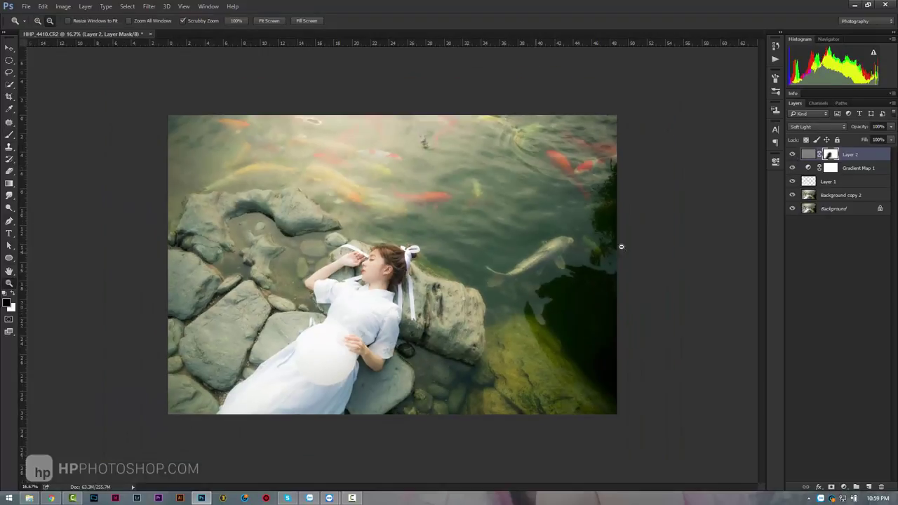
{"action": "left_click_drag", "start_coordinate": [857, 128], "coordinate": [849, 134]}
{"action": "left_click", "coordinate": [395, 241], "text": "alt"}
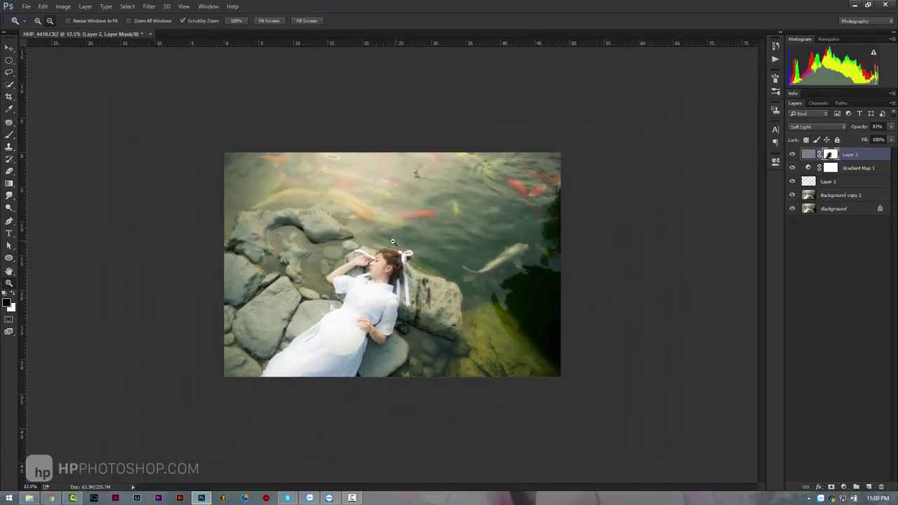
Search Google Images for 'chinese calligraphy love' and browse the results
{"action": "left_click", "coordinate": [51, 498]}
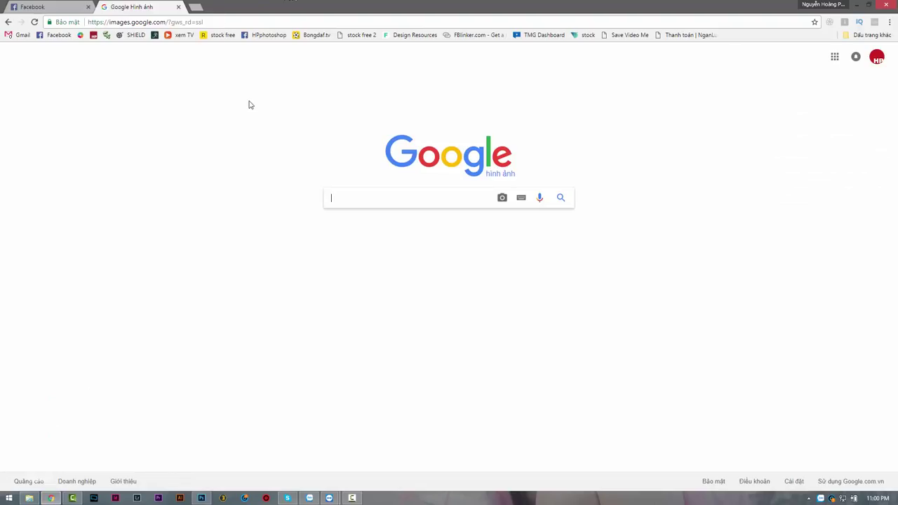
{"action": "type", "text": "chinese"}
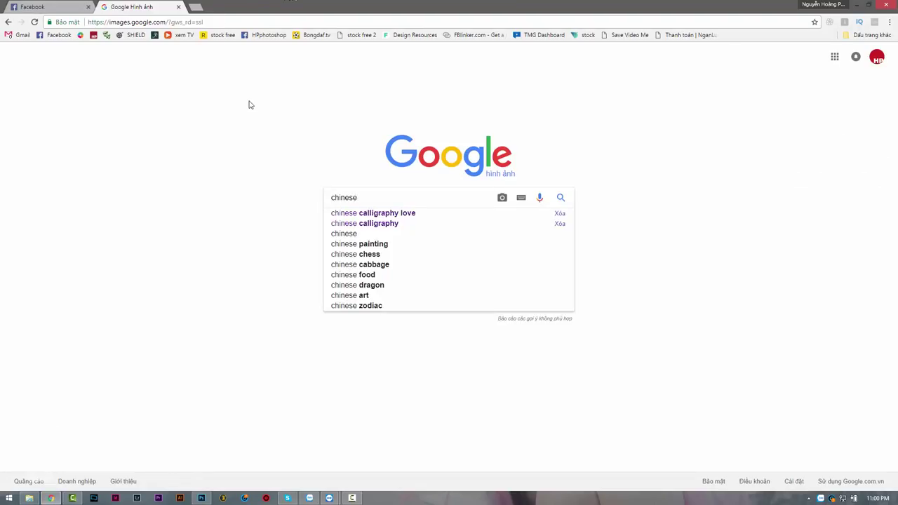
{"action": "key", "text": "Down"}
{"action": "key", "text": "Return"}
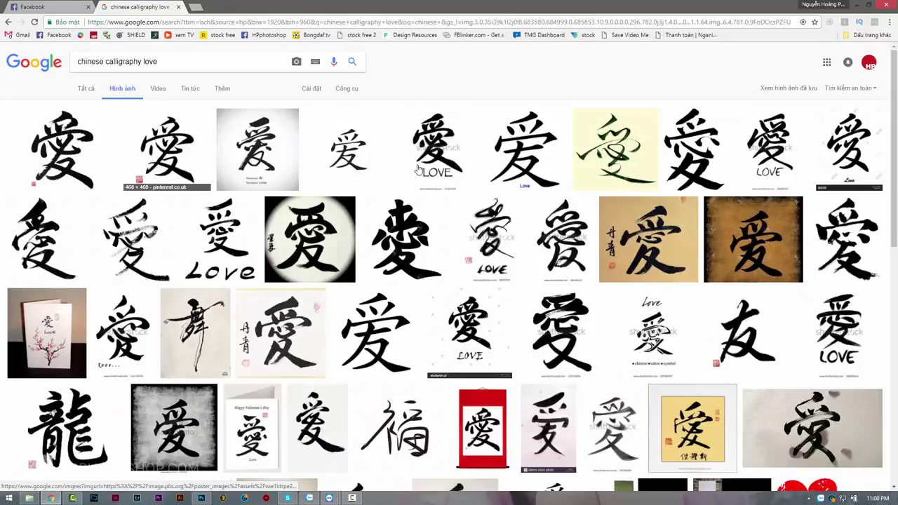
{"action": "scroll", "coordinate": [405, 240], "scroll_direction": "down", "scroll_amount": 3}
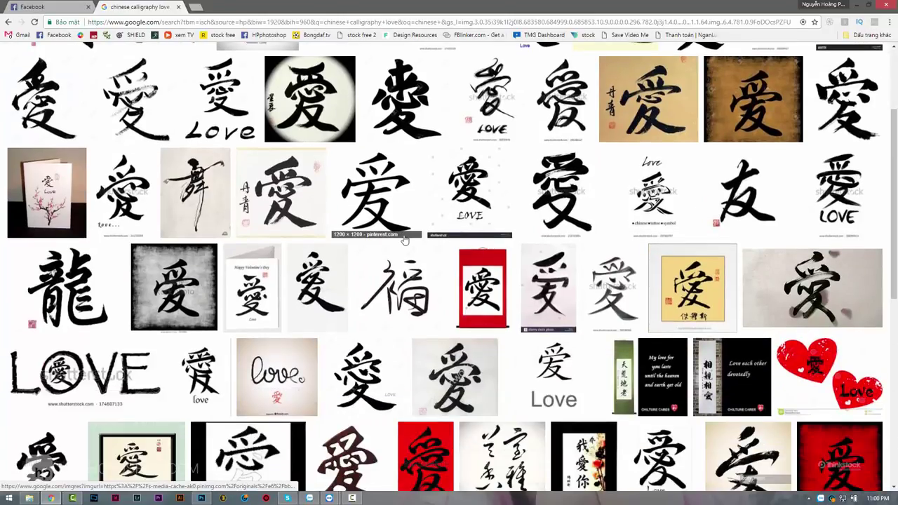
{"action": "scroll", "coordinate": [405, 239], "scroll_direction": "down", "scroll_amount": 5}
{"action": "scroll", "coordinate": [337, 259], "scroll_direction": "down", "scroll_amount": 6}
{"action": "scroll", "coordinate": [279, 279], "scroll_direction": "up", "scroll_amount": 2}
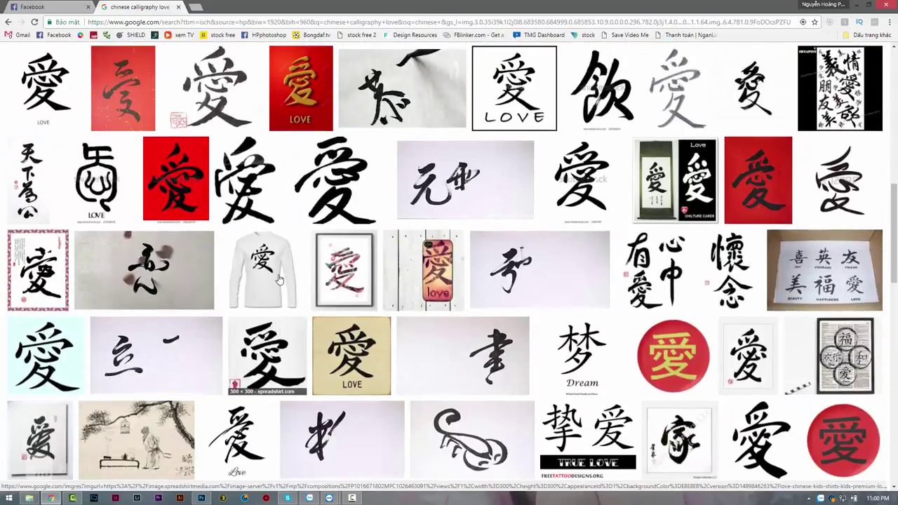
{"action": "scroll", "coordinate": [278, 279], "scroll_direction": "up", "scroll_amount": 3}
{"action": "scroll", "coordinate": [279, 279], "scroll_direction": "down", "scroll_amount": 3}
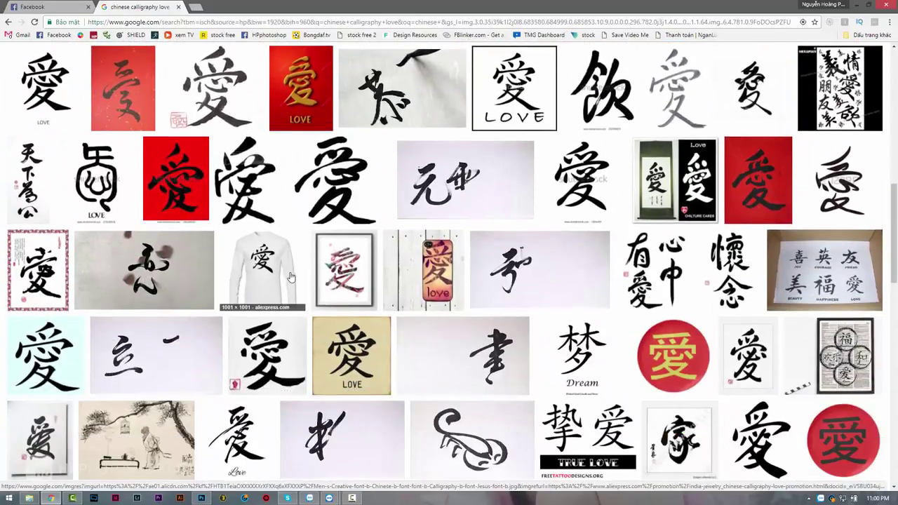
Copy the full-size 懷念 calligraphy image and return to Photoshop
{"action": "left_click", "coordinate": [733, 266]}
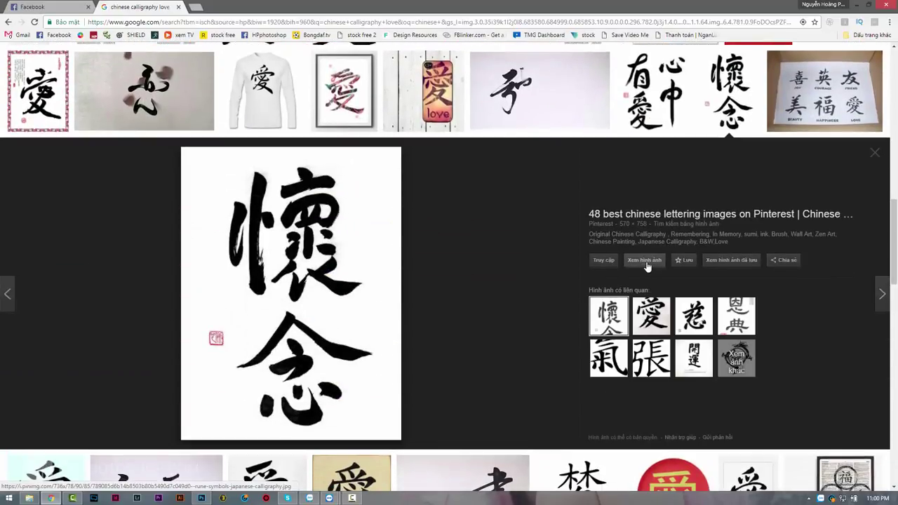
{"action": "left_click", "coordinate": [646, 261]}
{"action": "right_click", "coordinate": [449, 198]}
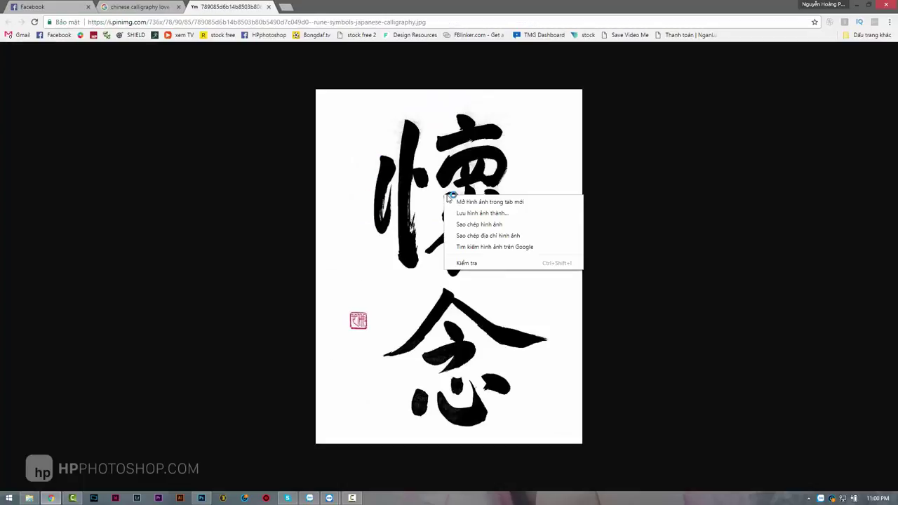
{"action": "left_click", "coordinate": [495, 224]}
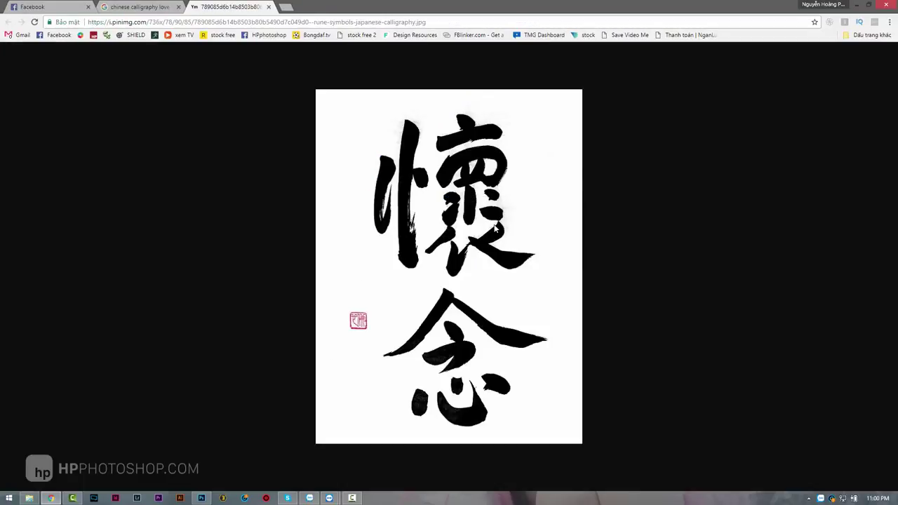
{"action": "left_click", "coordinate": [201, 498]}
Paste the 懷念 calligraphy, enlarge it, move it upper right, and invert it to white
{"action": "key", "text": "ctrl+v"}
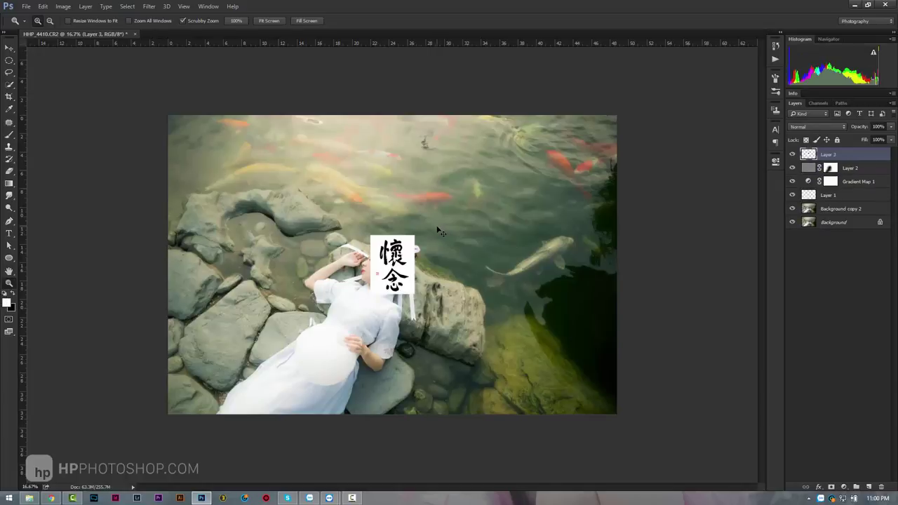
{"action": "key", "text": "ctrl+t"}
{"action": "left_click_drag", "start_coordinate": [414, 236], "coordinate": [461, 173]}
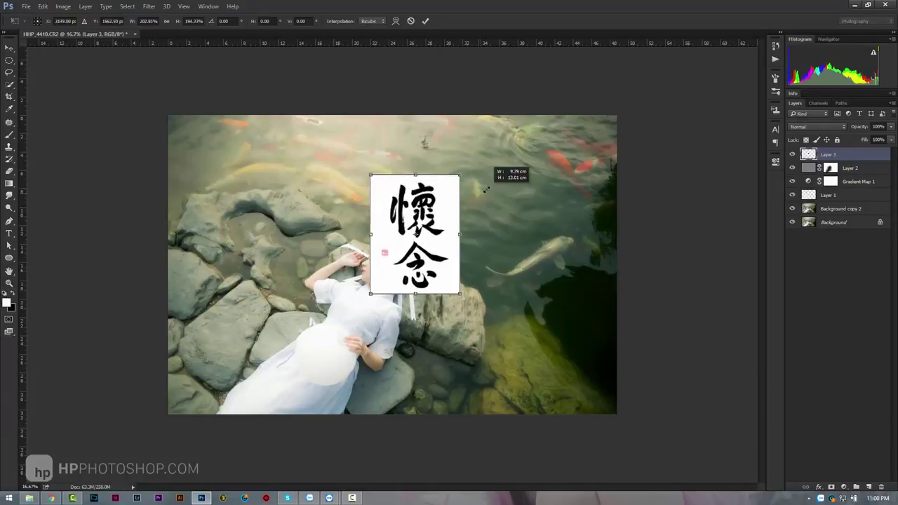
{"action": "key", "text": "Return"}
{"action": "key", "text": "z"}
{"action": "key", "text": "v"}
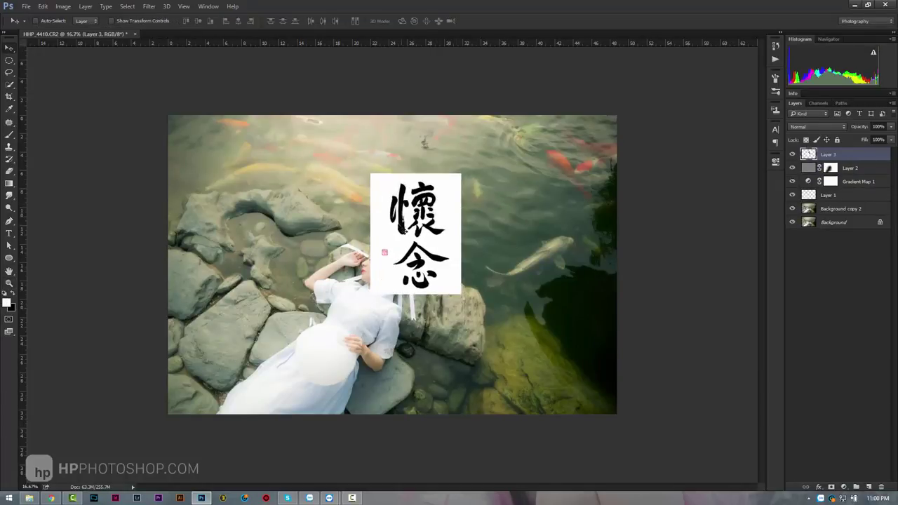
{"action": "left_click_drag", "start_coordinate": [409, 230], "coordinate": [507, 210]}
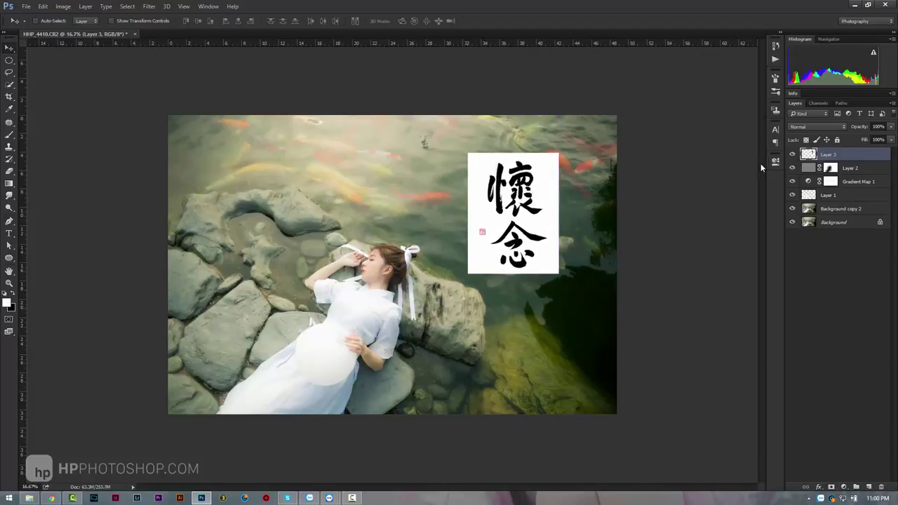
{"action": "key", "text": "ctrl+i"}
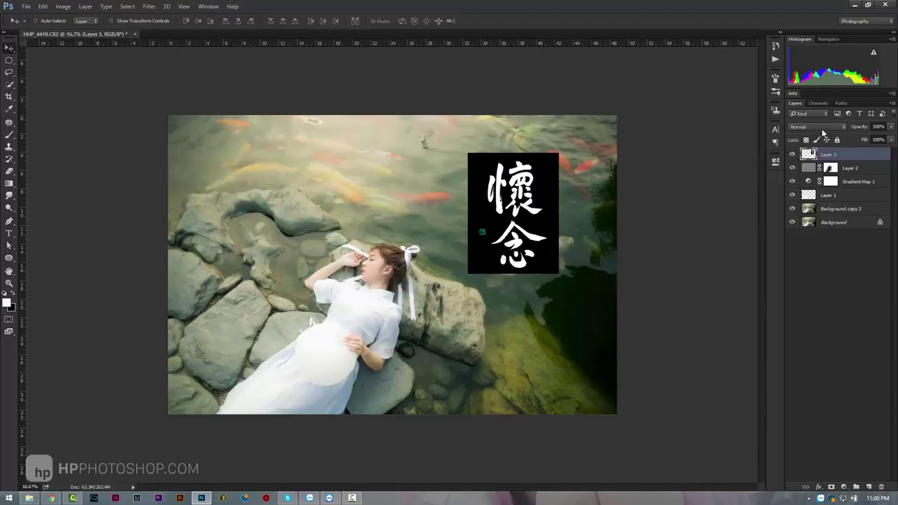
Position the calligraphy at upper right and try Screen blending on it
{"action": "left_click_drag", "start_coordinate": [606, 180], "coordinate": [547, 188]}
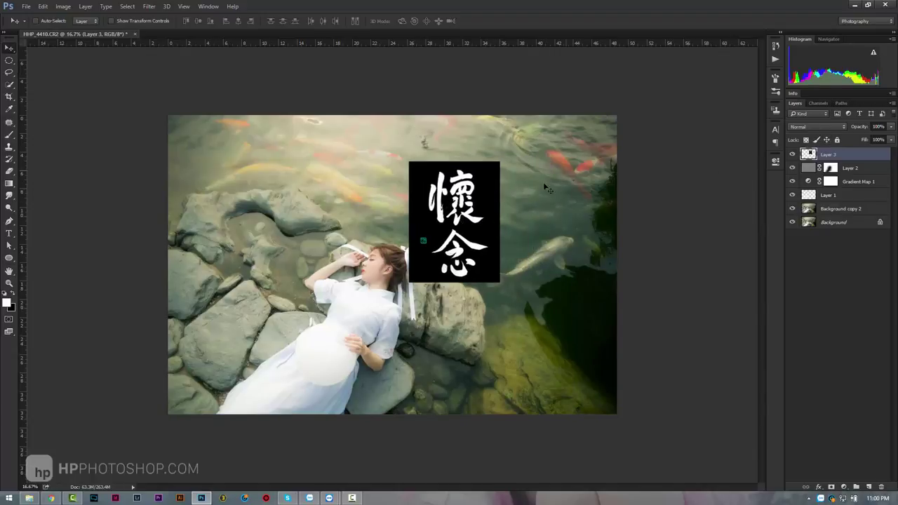
{"action": "left_click_drag", "start_coordinate": [470, 217], "coordinate": [556, 212]}
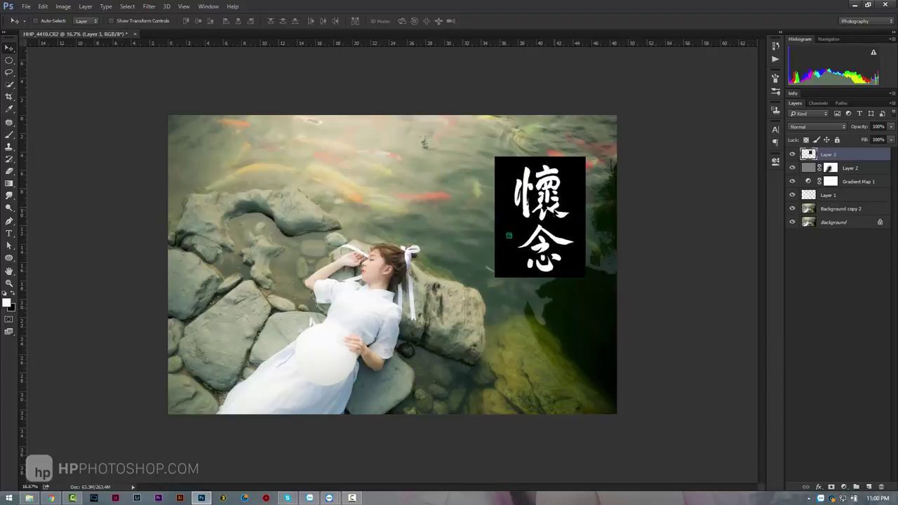
{"action": "left_click", "coordinate": [817, 127]}
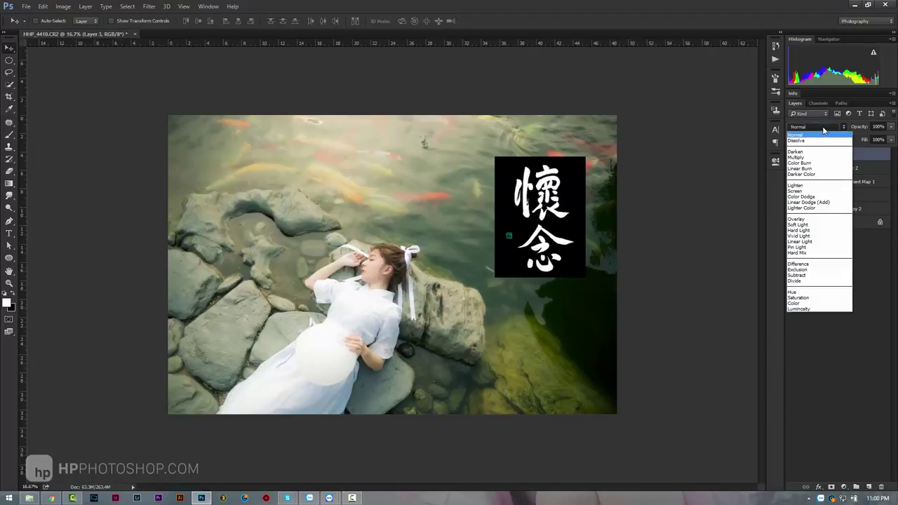
{"action": "left_click", "coordinate": [807, 192]}
{"action": "left_click_drag", "start_coordinate": [567, 221], "coordinate": [567, 200]}
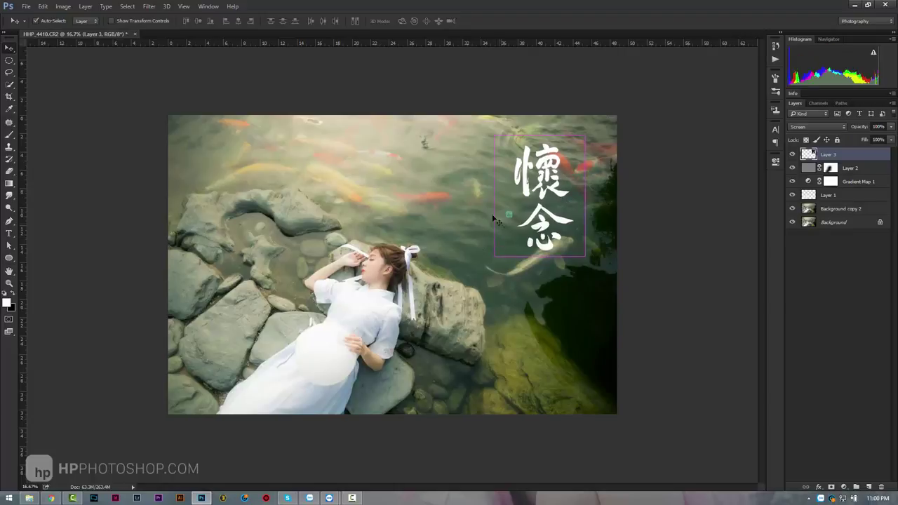
Invert the calligraphy back to black and blend it with Multiply over the pond
{"action": "key", "text": "ctrl+i"}
{"action": "left_click", "coordinate": [818, 126]}
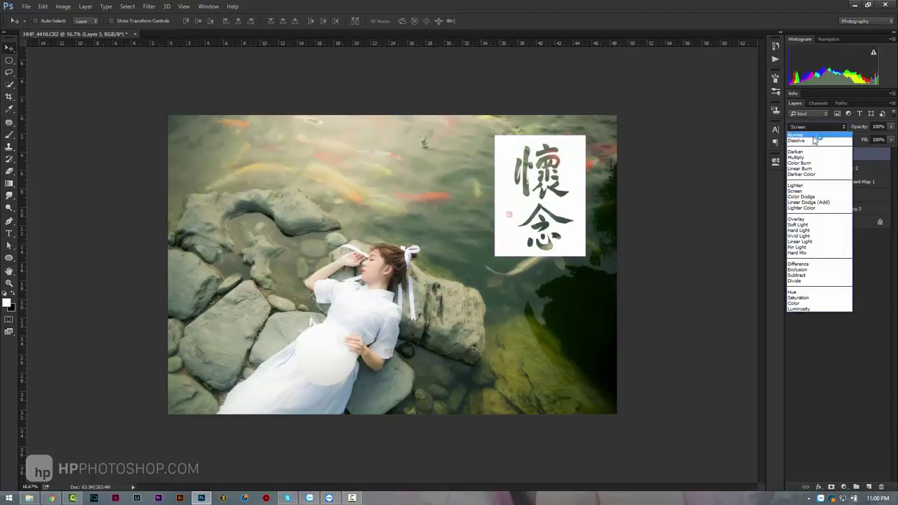
{"action": "left_click", "coordinate": [800, 133]}
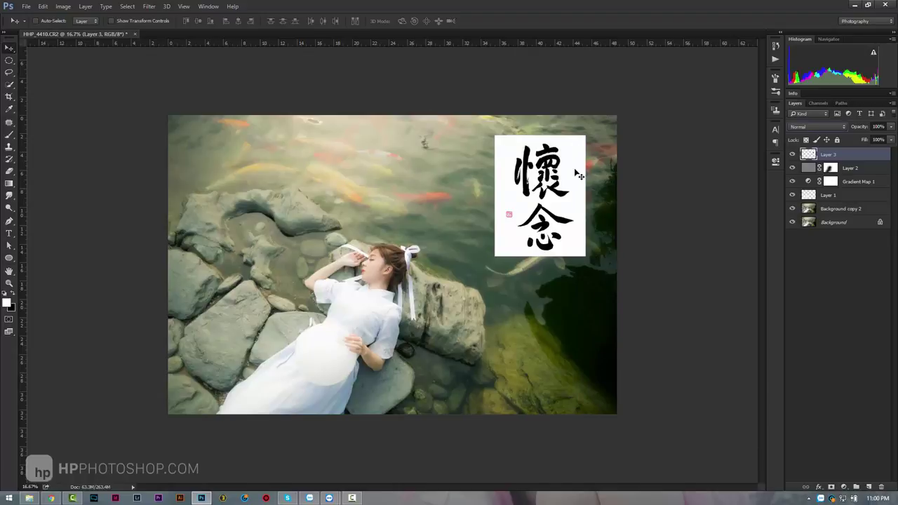
{"action": "left_click", "coordinate": [814, 128]}
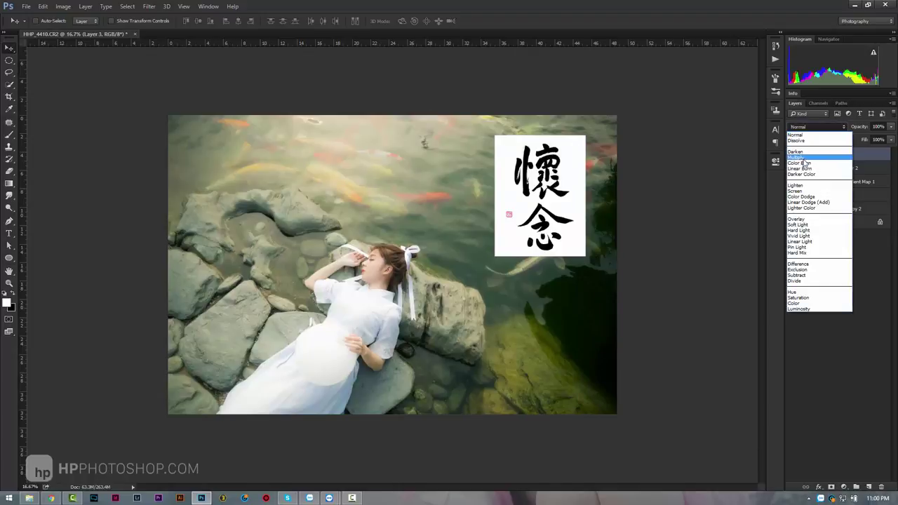
{"action": "left_click", "coordinate": [813, 160]}
{"action": "mouse_move", "coordinate": [585, 197]}
{"action": "left_mouse_down"}
{"action": "mouse_move", "coordinate": [545, 186]}
{"action": "mouse_move", "coordinate": [585, 191]}
{"action": "left_mouse_up"}
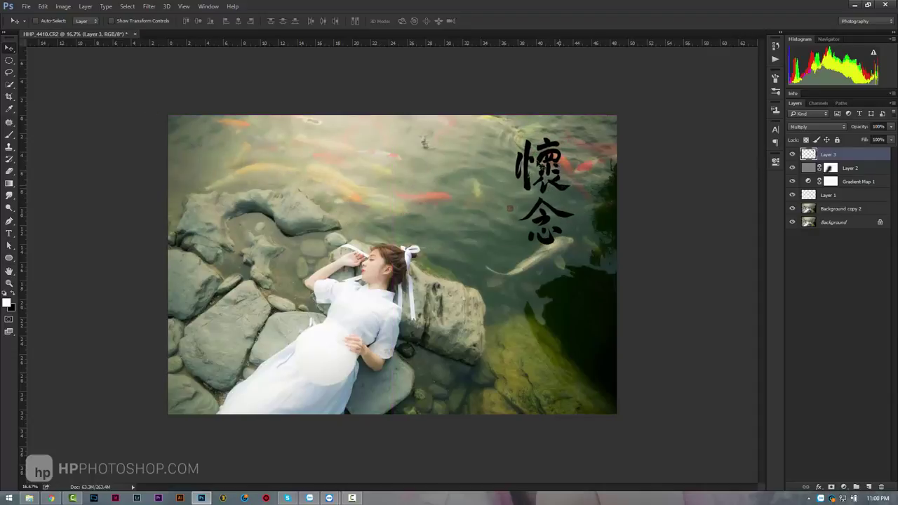
Invert the calligraphy to white and blend it with Screen, after comparing other modes
{"action": "key", "text": "ctrl+i"}
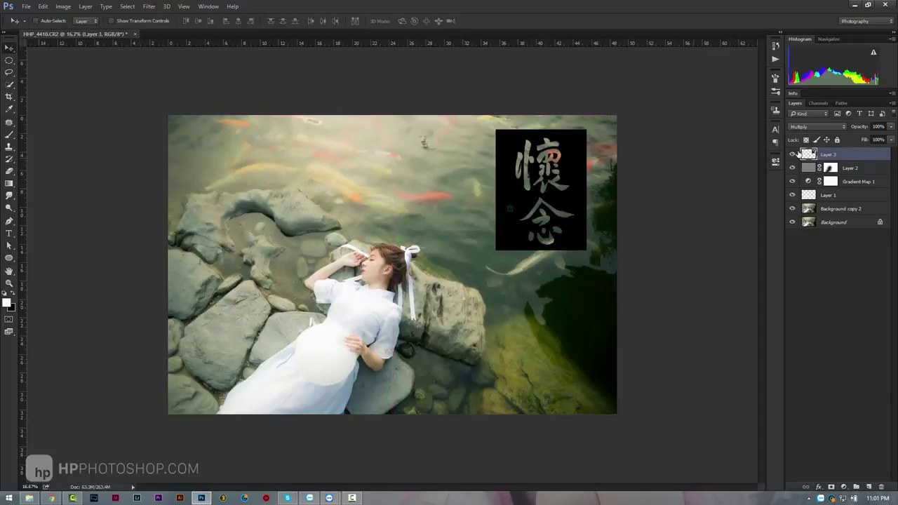
{"action": "left_click", "coordinate": [812, 127]}
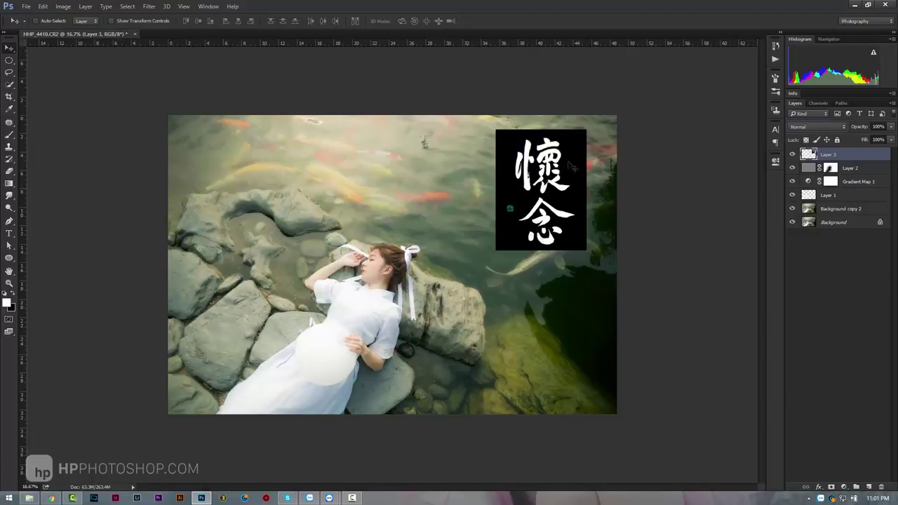
{"action": "left_click", "coordinate": [800, 127]}
{"action": "left_click", "coordinate": [807, 191]}
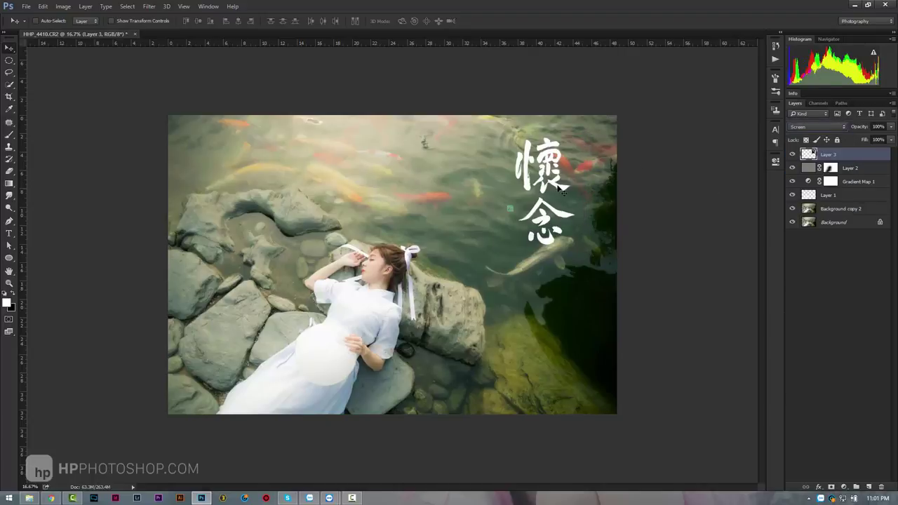
{"action": "left_click", "coordinate": [827, 120]}
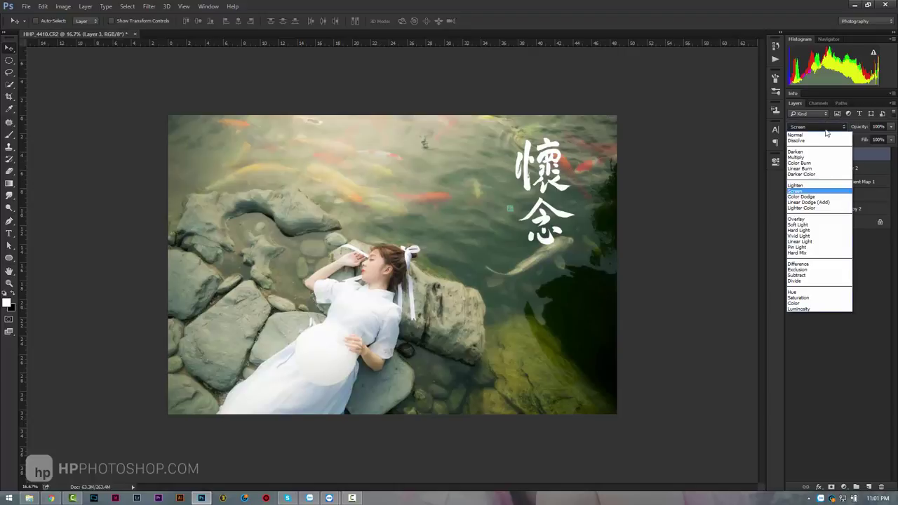
{"action": "left_click", "coordinate": [823, 126]}
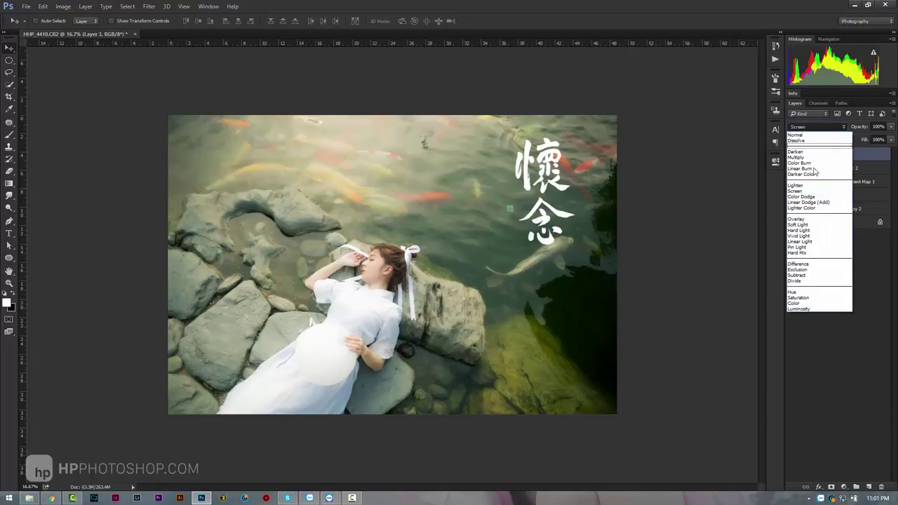
{"action": "left_click", "coordinate": [868, 357]}
Nudge the white calligraphy into place and check the whole composition
{"action": "mouse_move", "coordinate": [546, 190]}
{"action": "left_mouse_down"}
{"action": "mouse_move", "coordinate": [559, 185]}
{"action": "mouse_move", "coordinate": [374, 228]}
{"action": "left_mouse_up"}
{"action": "key", "text": "z"}
{"action": "left_click", "coordinate": [374, 228]}
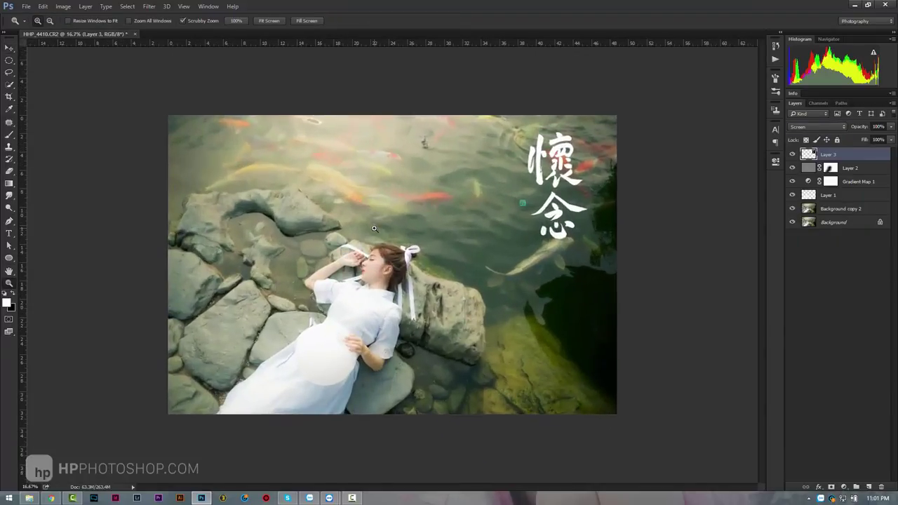